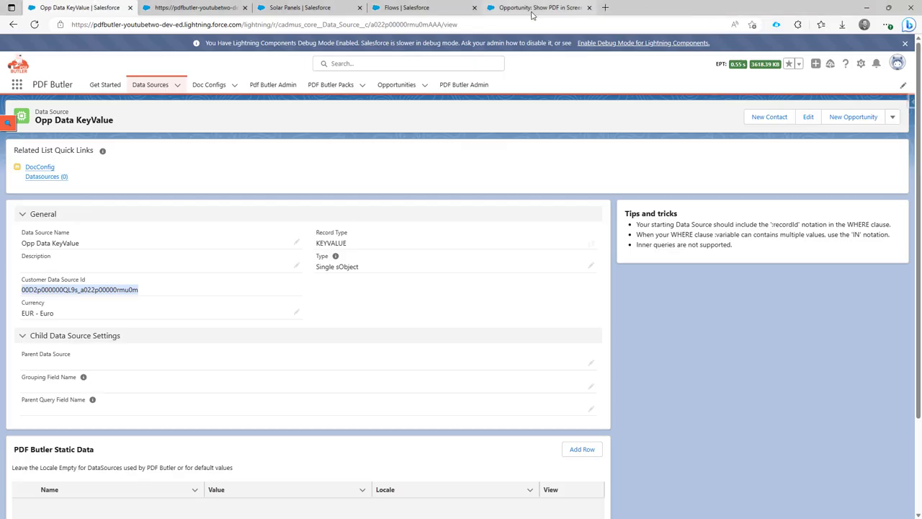
# Open the Show PDF screen element in the flow and examine the PDFButler_LightningConvert component's settings.
pyautogui.scroll(-2, 656, 406)
pyautogui.scroll(-4, 636, 188)
pyautogui.doubleClick(409, 380)
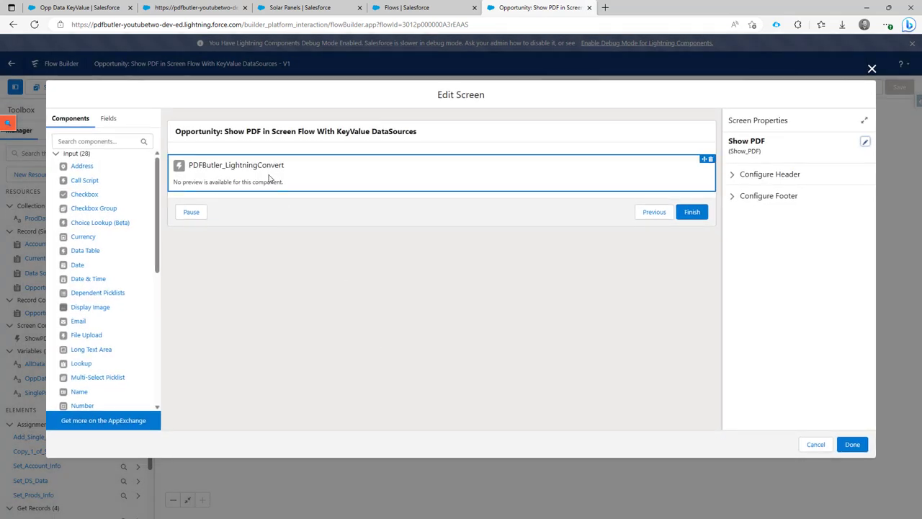
pyautogui.click(270, 178)
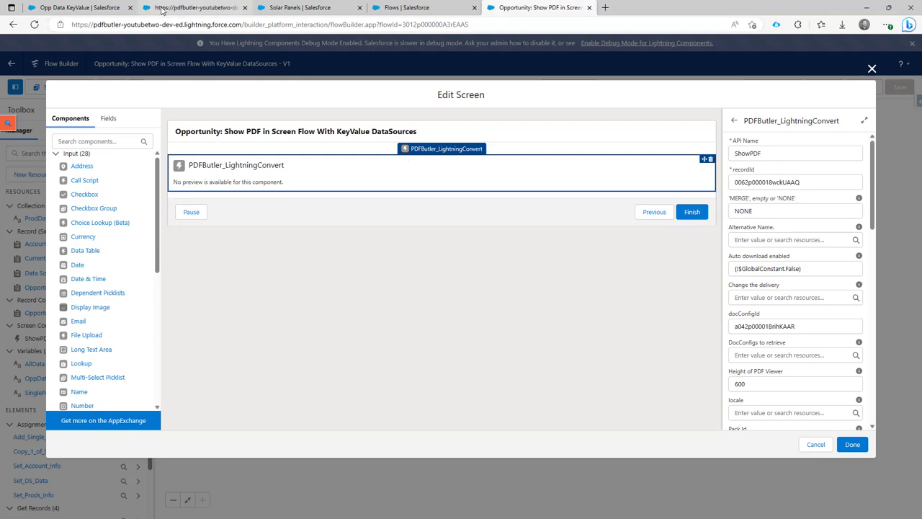
# Open the Doc Config record "Opp Data from Lightning Convert Component" and review its details and linked datasources.
pyautogui.click(84, 9)
pyautogui.click(216, 87)
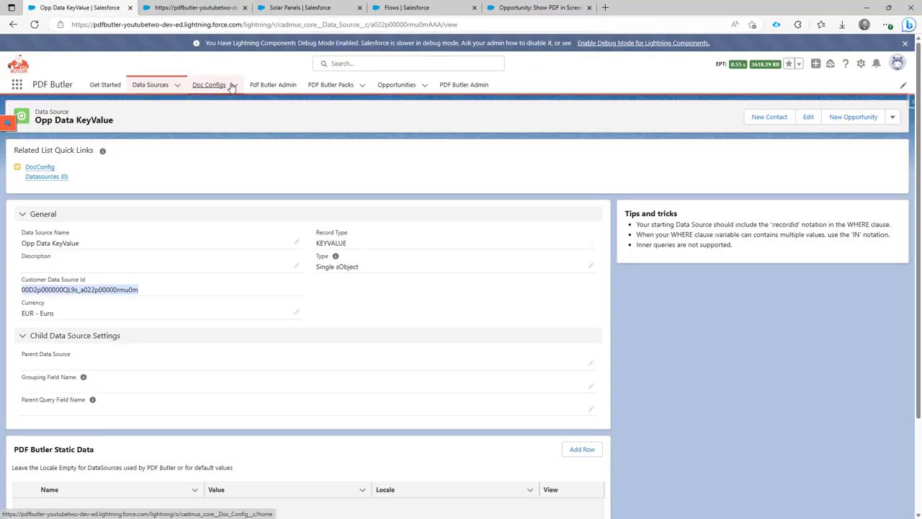
pyautogui.click(325, 169)
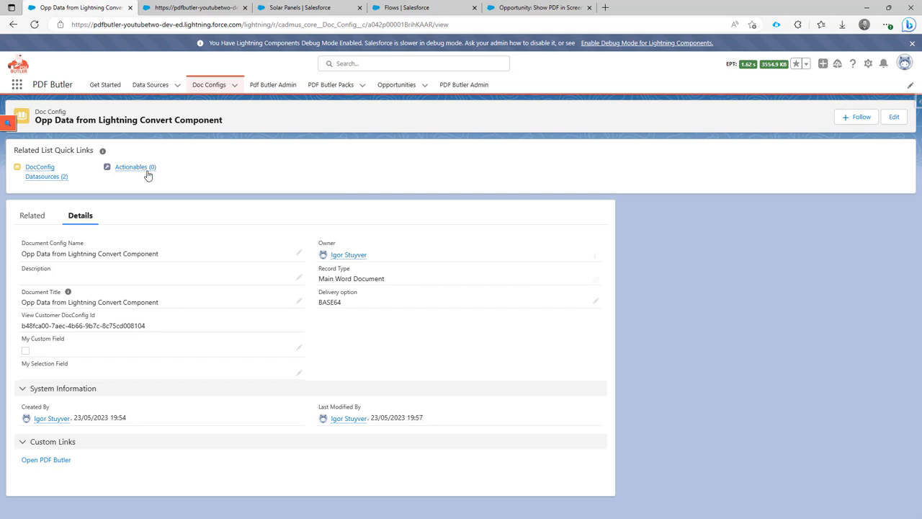
pyautogui.moveTo(34, 178)
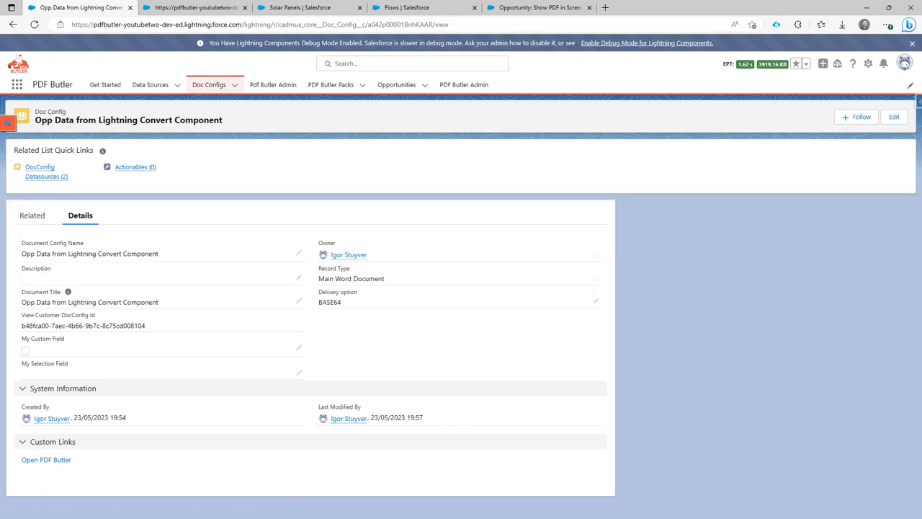
# Switch to KeyValue DS.docx in Word, hide the formatting marks, and review the account merge fields and the product table row.
pyautogui.click(424, 517)
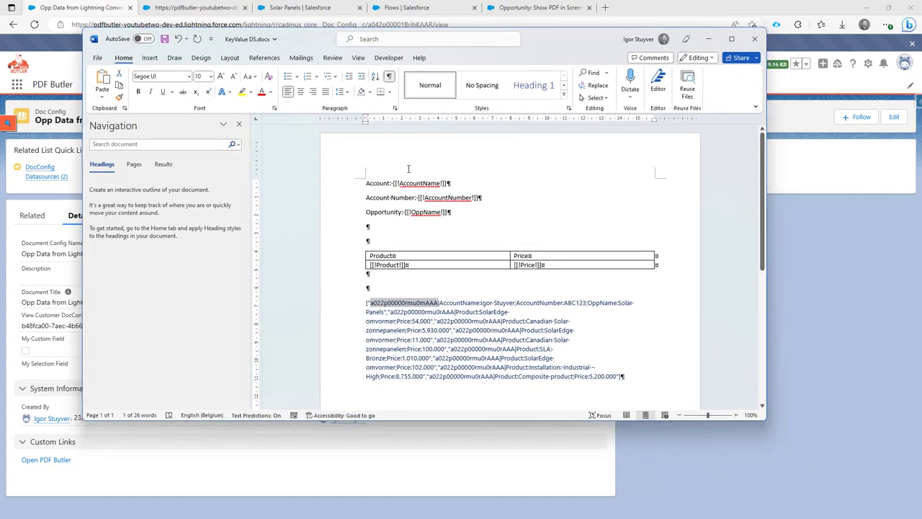
pyautogui.click(389, 76)
pyautogui.moveTo(342, 186); pyautogui.dragTo(347, 213)
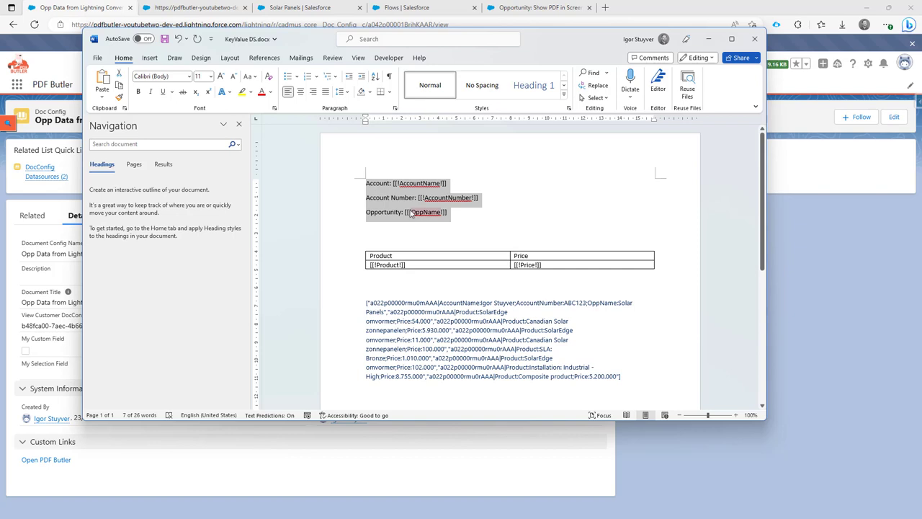
pyautogui.click(347, 268)
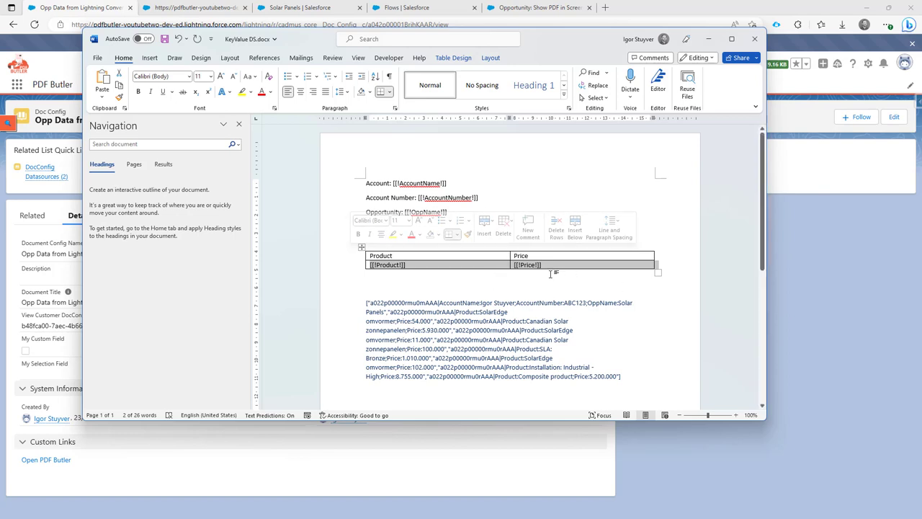
pyautogui.click(808, 300)
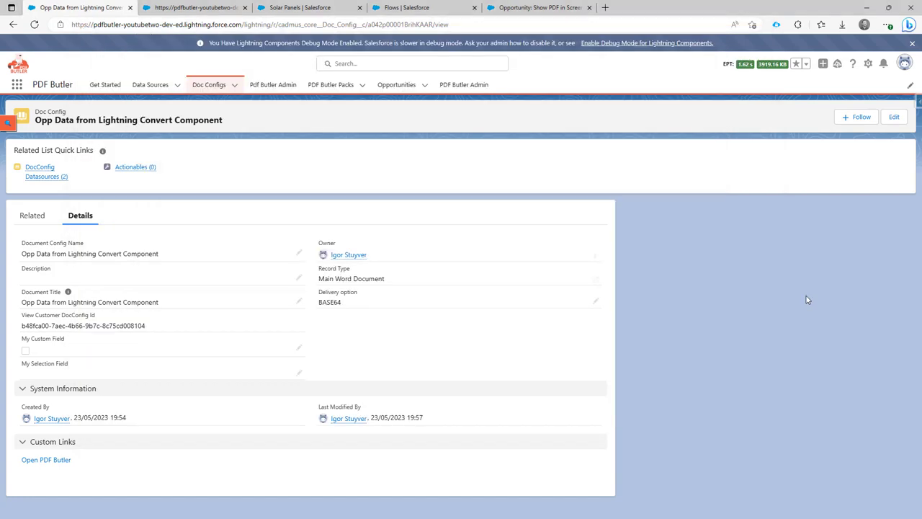
# In the PDF Butler configuration, close the Opp Prods KeyValue data source and open the Opp Data KeyValue data source for editing.
pyautogui.click(199, 8)
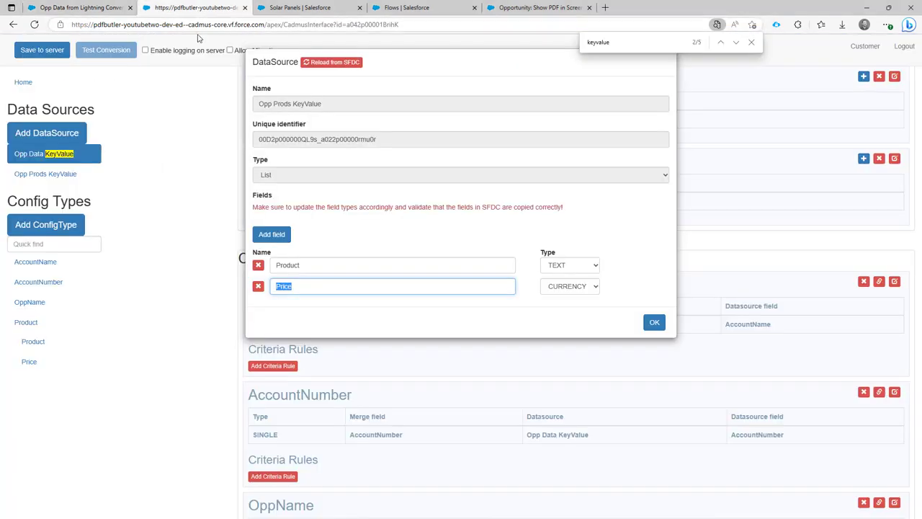
pyautogui.click(654, 322)
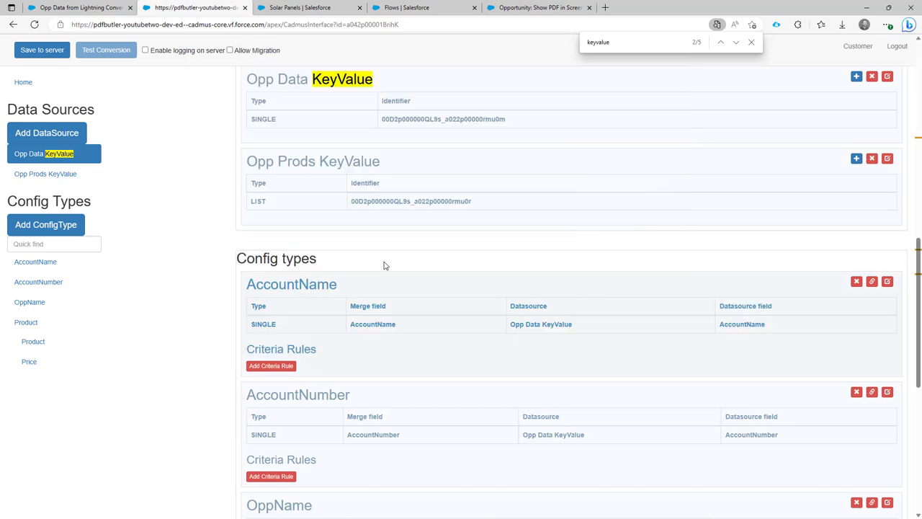
pyautogui.click(62, 173)
pyautogui.click(62, 156)
pyautogui.scroll(1, 293, 140)
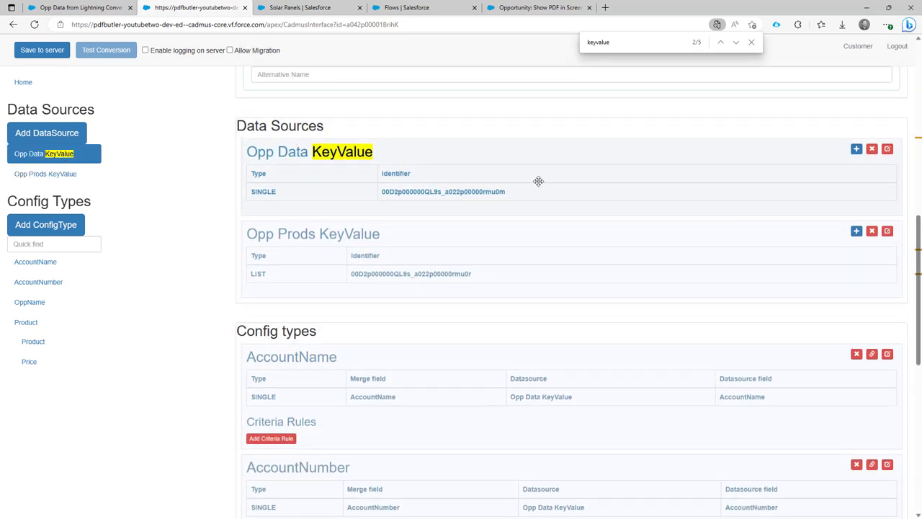
pyautogui.click(887, 148)
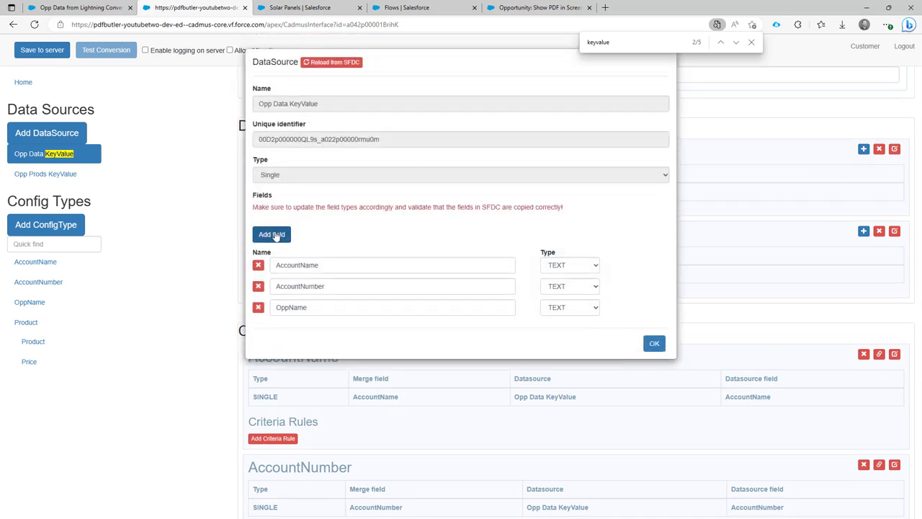
pyautogui.click(272, 234)
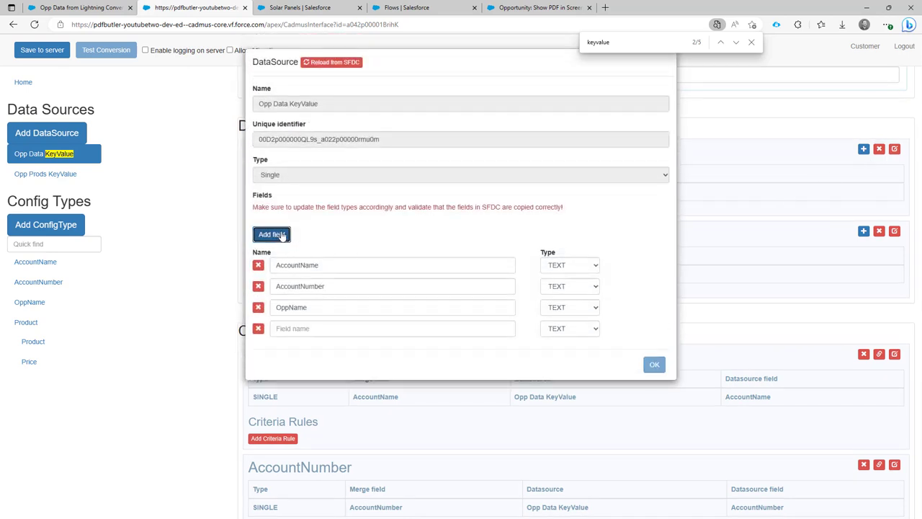
pyautogui.click(319, 328)
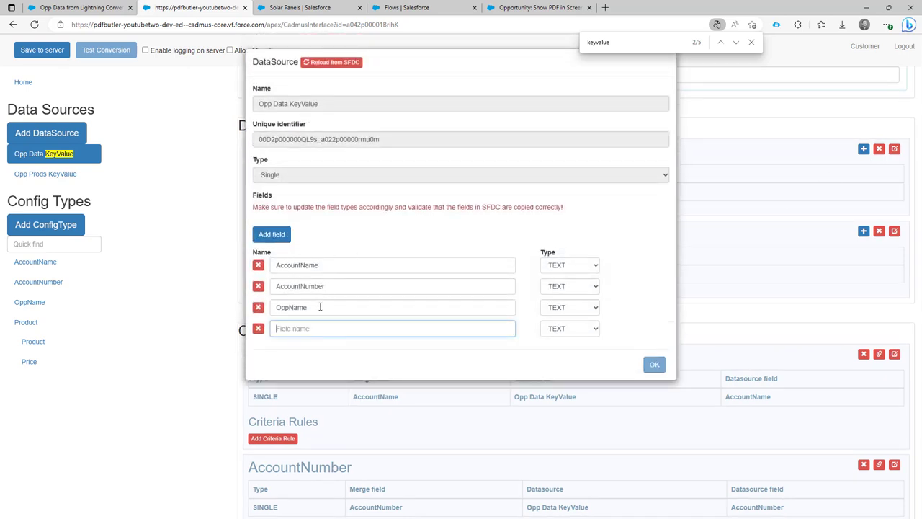
pyautogui.click(292, 303)
pyautogui.doubleClick(293, 303)
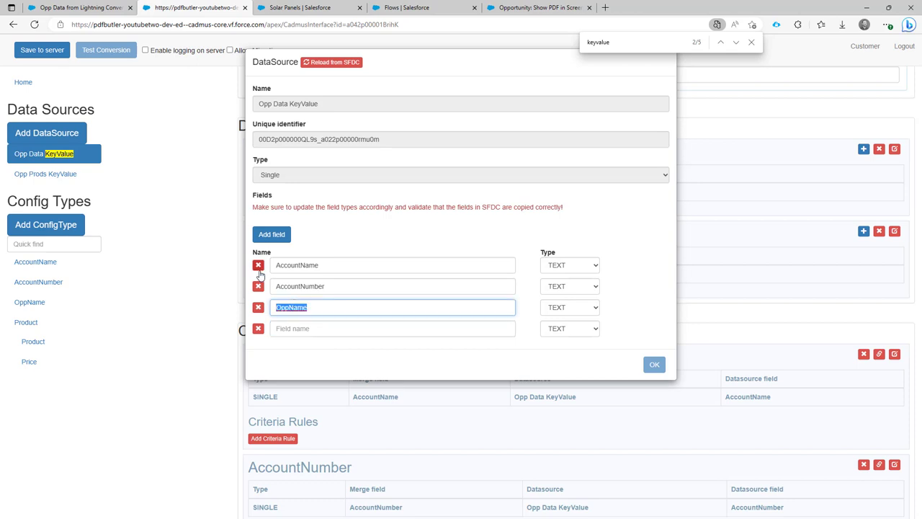
pyautogui.click(258, 328)
# Remove the OppName field from the Opp Data KeyValue data source, re-add it as OppName with type TEXT, and accept the dialog.
pyautogui.click(258, 307)
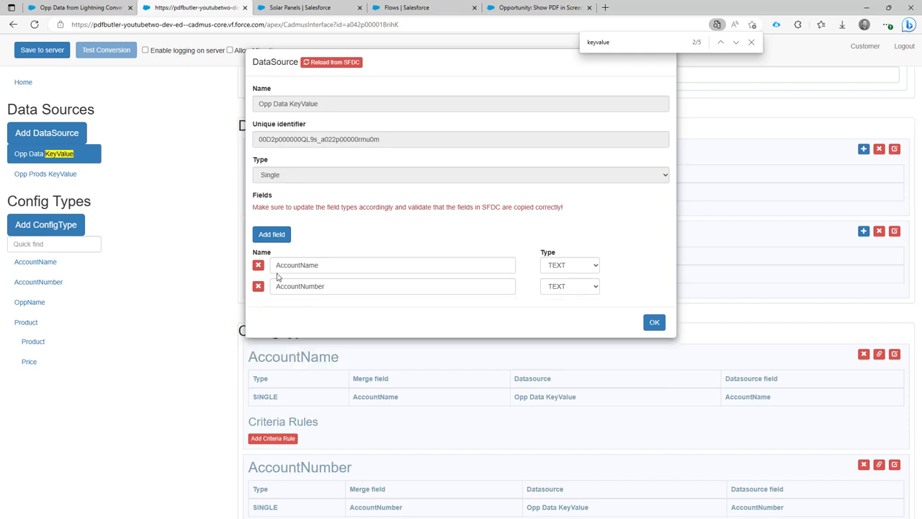
pyautogui.click(272, 234)
pyautogui.click(311, 307)
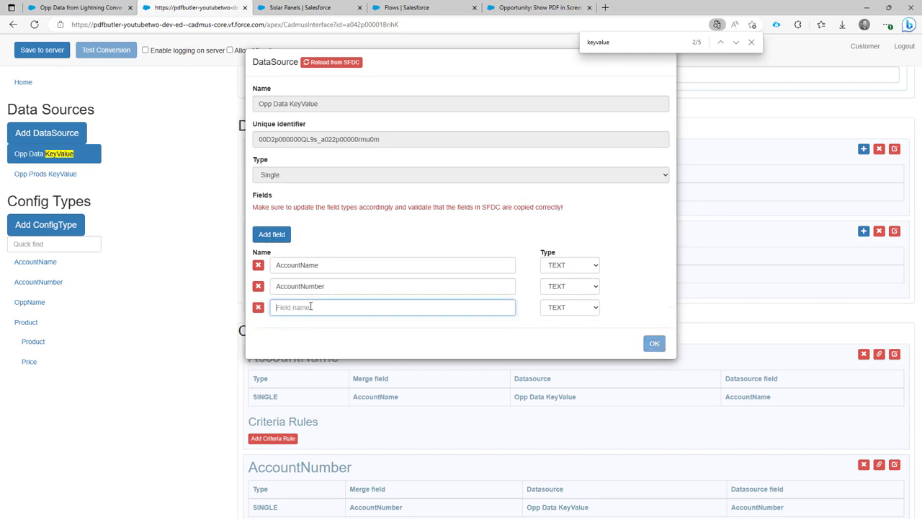
pyautogui.write('OppName')
pyautogui.click(652, 345)
# Review the config types, checking how the AccountName merge field maps to its data source field.
pyautogui.scroll(-2, 628, 331)
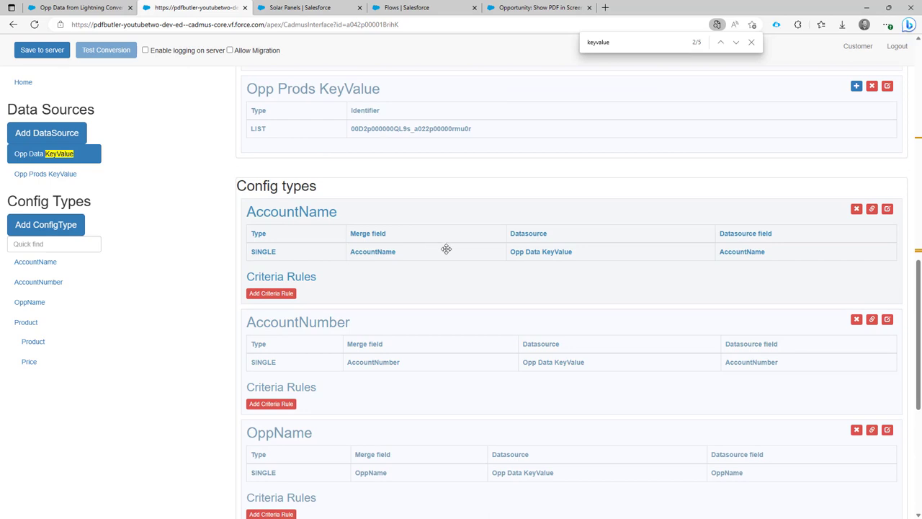
pyautogui.doubleClick(363, 252)
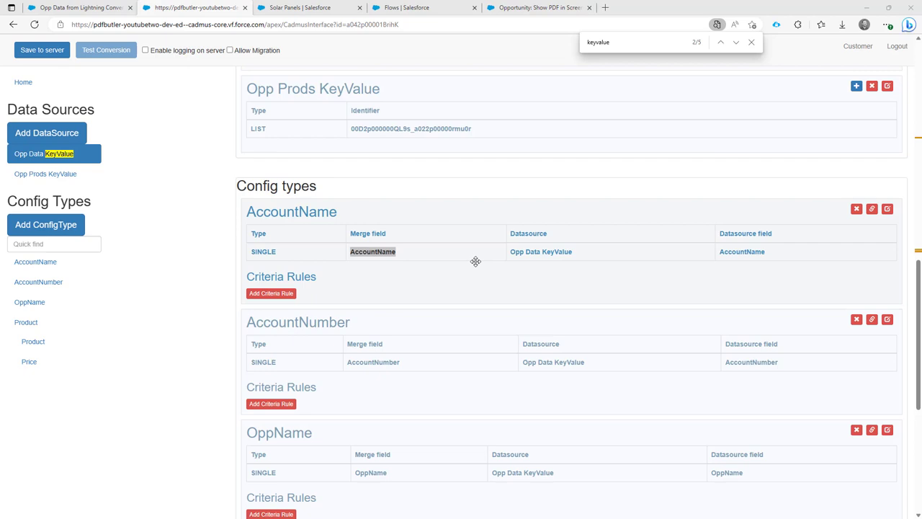
# Compare the Doc Config record with the docConfigId set in the flow's Show PDF screen, and close the screen editor.
pyautogui.hotkey('ctrl', 'shift', 'Tab')
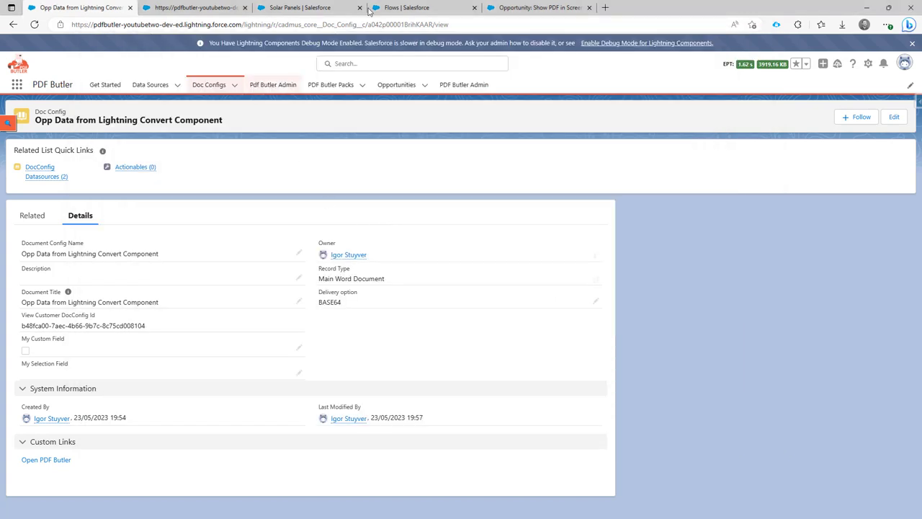
pyautogui.click(508, 12)
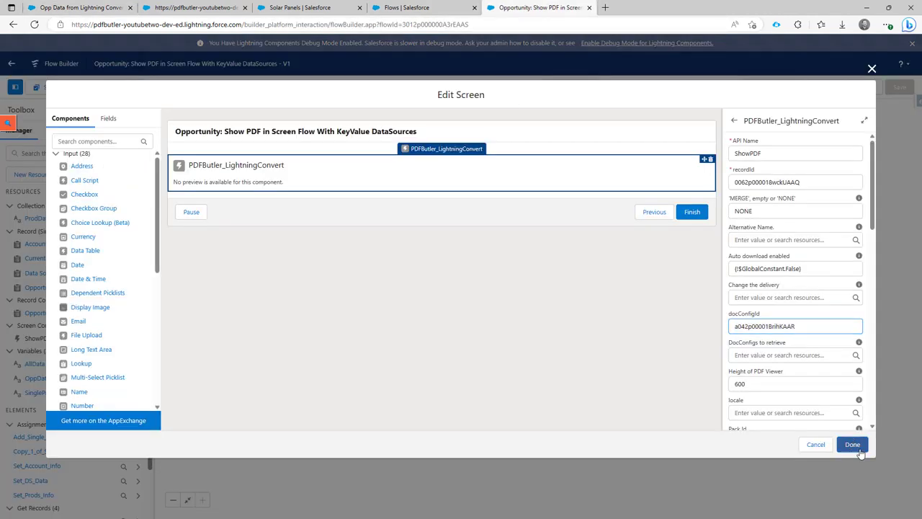
pyautogui.press('Escape')
# Open the Get Opp Data KeyValue DS element and examine its filter value for cadmus_core__CustomerDataSourceId.
pyautogui.scroll(10, 741, 259)
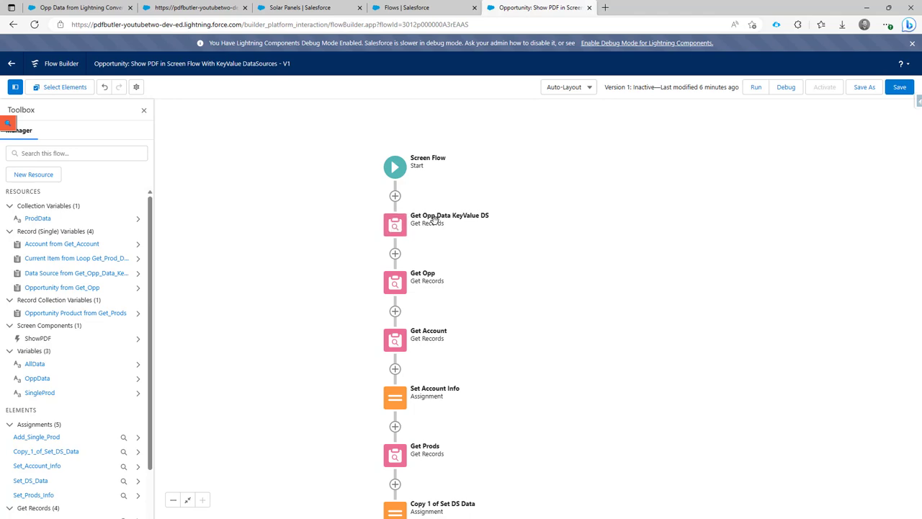
pyautogui.doubleClick(401, 232)
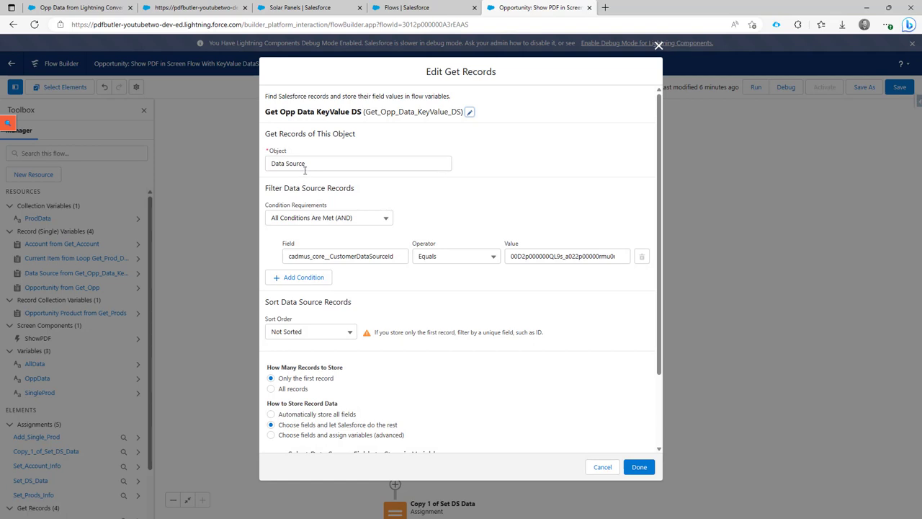
pyautogui.click(517, 256)
pyautogui.doubleClick(543, 257)
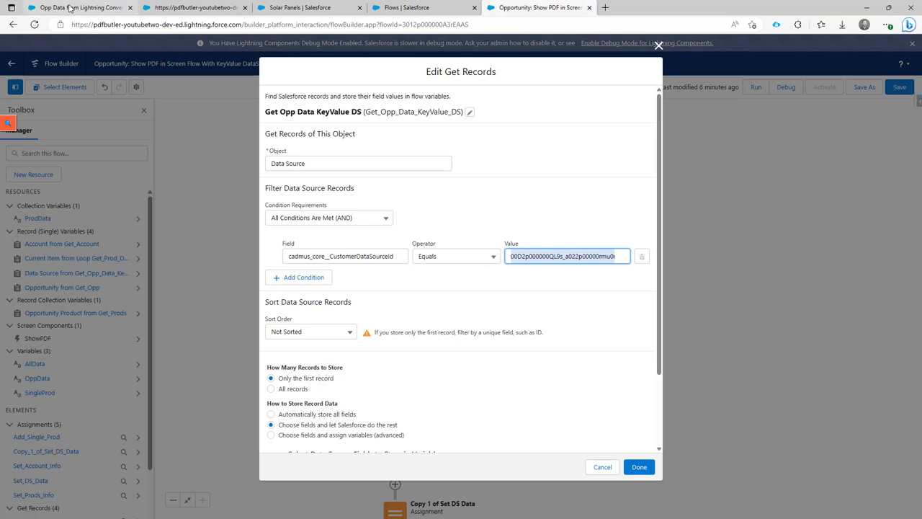
# Open the Opp Data KeyValue data source from the Doc Config's datasources and copy its Customer Data Source Id.
pyautogui.click(71, 8)
pyautogui.moveTo(53, 175)
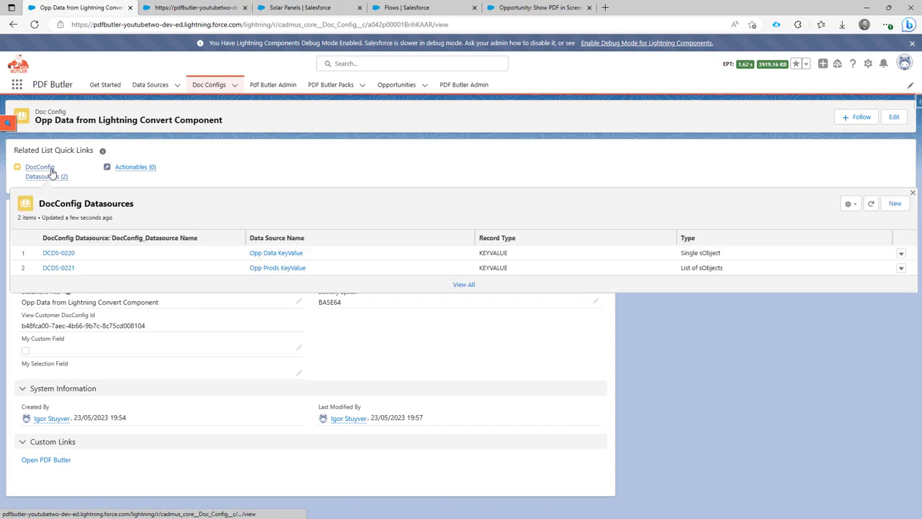
pyautogui.click(274, 252)
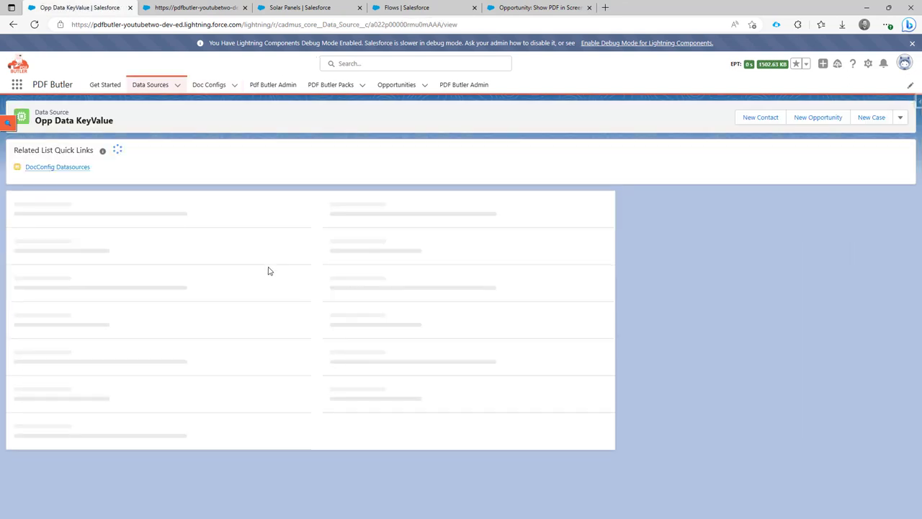
pyautogui.doubleClick(123, 291)
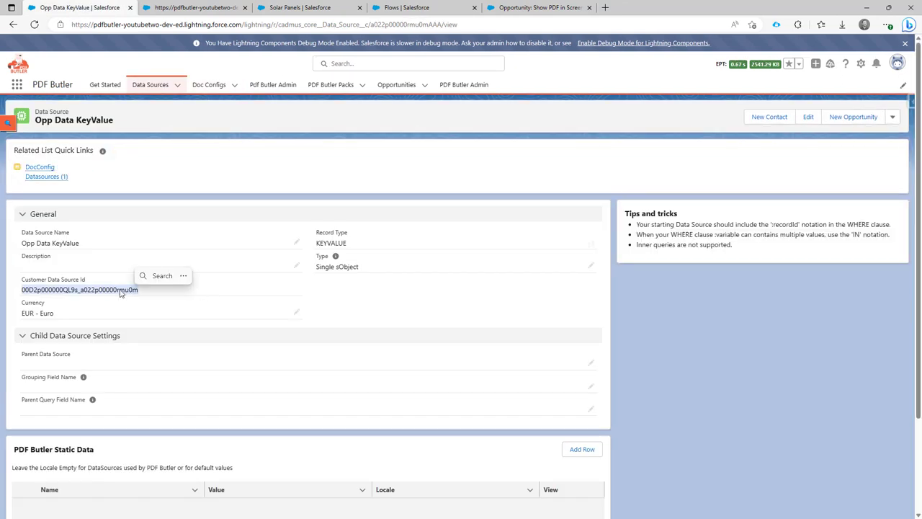
pyautogui.hotkey('ctrl', 'c')
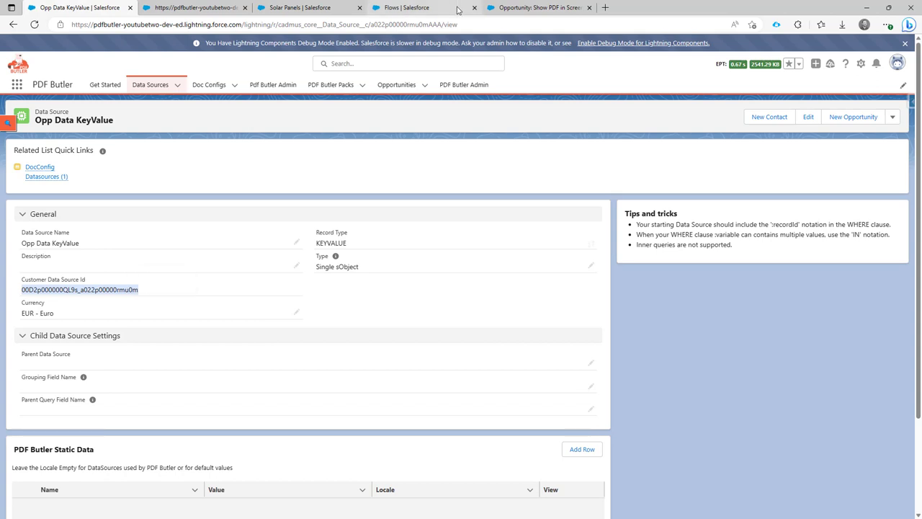
# Return to the flow, check how Get Opp Data KeyValue DS stores its record, and close the element without changes.
pyautogui.click(536, 8)
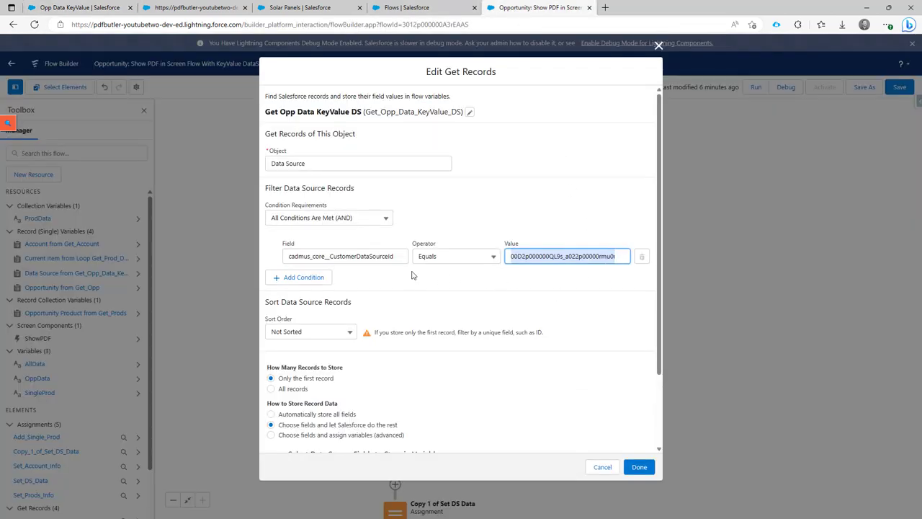
pyautogui.scroll(-1, 569, 405)
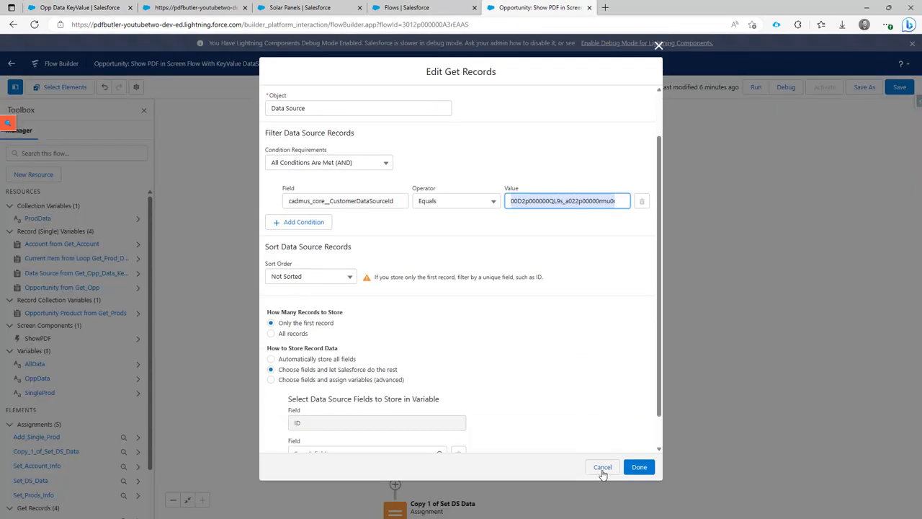
pyautogui.click(601, 469)
# Review the flow's Get Opp, Get Account and following elements, and compare them with the sample key-value string in KeyValue DS.docx.
pyautogui.moveTo(499, 279); pyautogui.dragTo(490, 222)
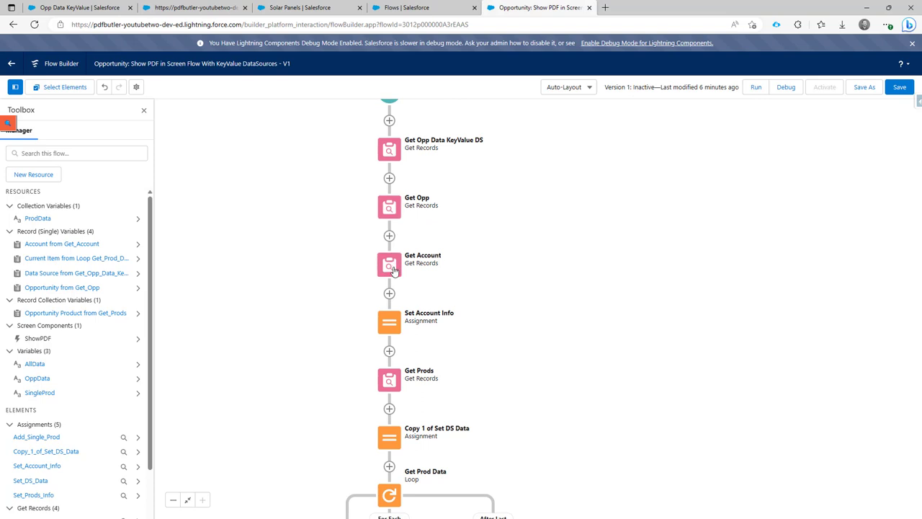
pyautogui.moveTo(494, 278); pyautogui.dragTo(494, 224)
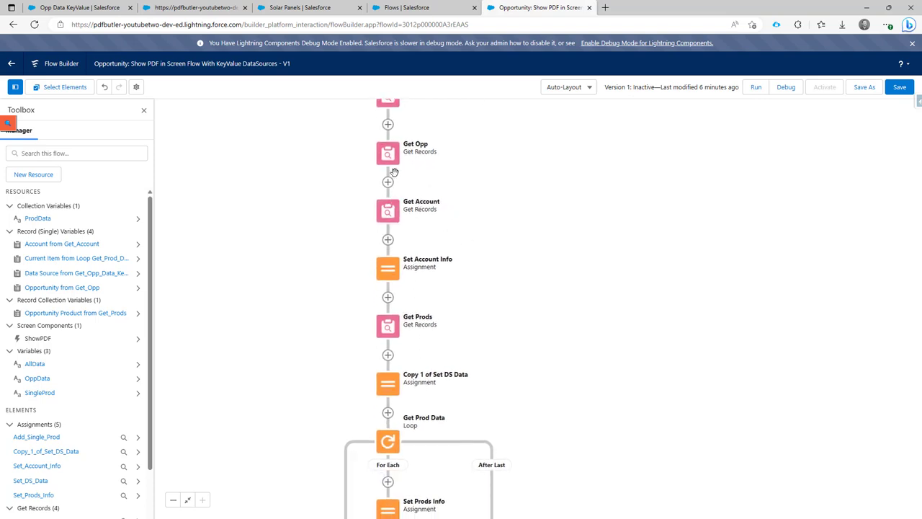
pyautogui.moveTo(519, 267); pyautogui.dragTo(514, 216)
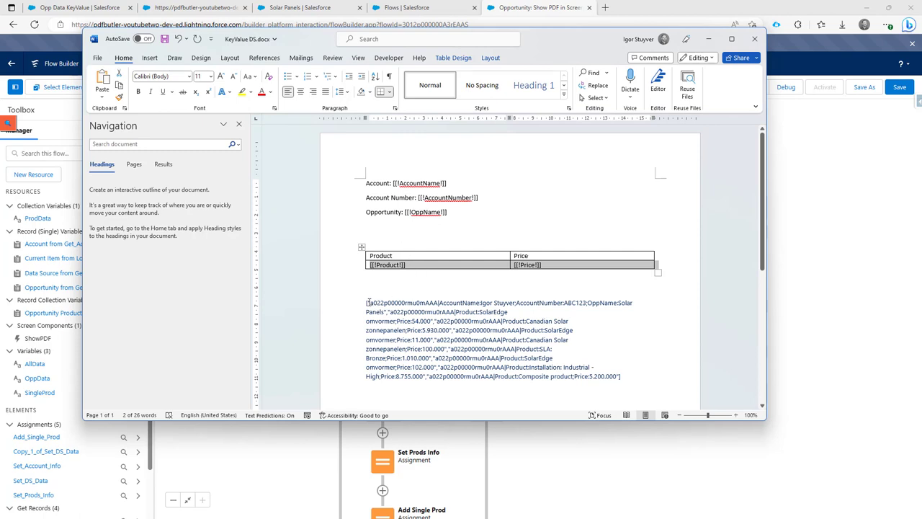
pyautogui.click(368, 303)
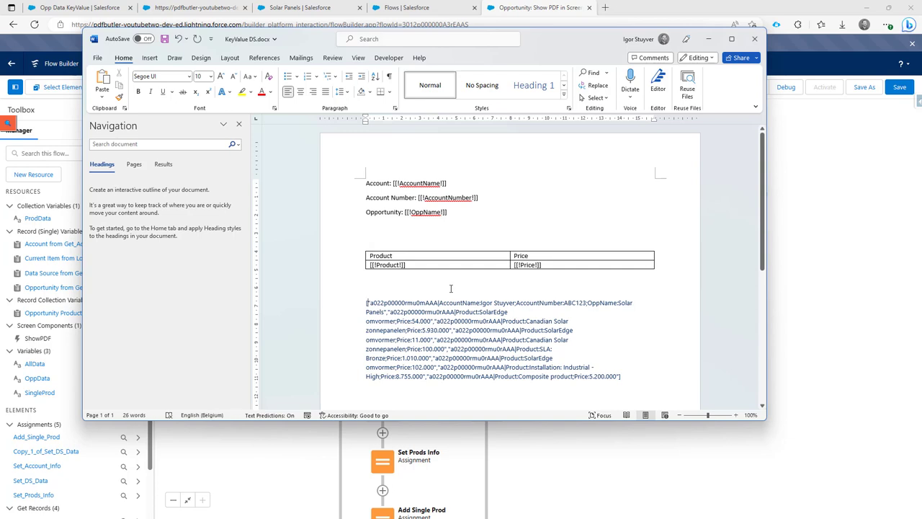
# Put the opening bracket and the first quoted entry of the sample key-value string on separate lines.
pyautogui.click(387, 311)
pyautogui.press('Return')
pyautogui.click(371, 302)
pyautogui.press('Return')
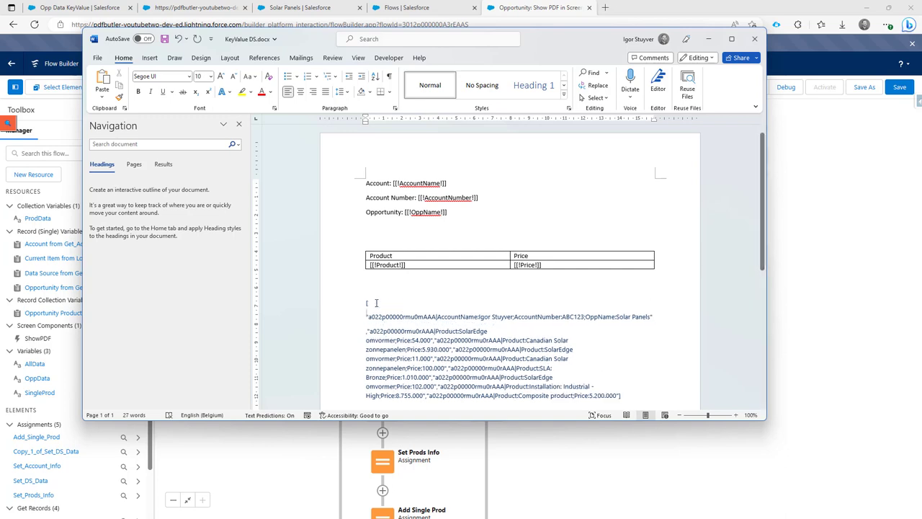
# Compare the ID at the start of the string's first entry with the record ID in the Opp Data KeyValue page address.
pyautogui.doubleClick(367, 303)
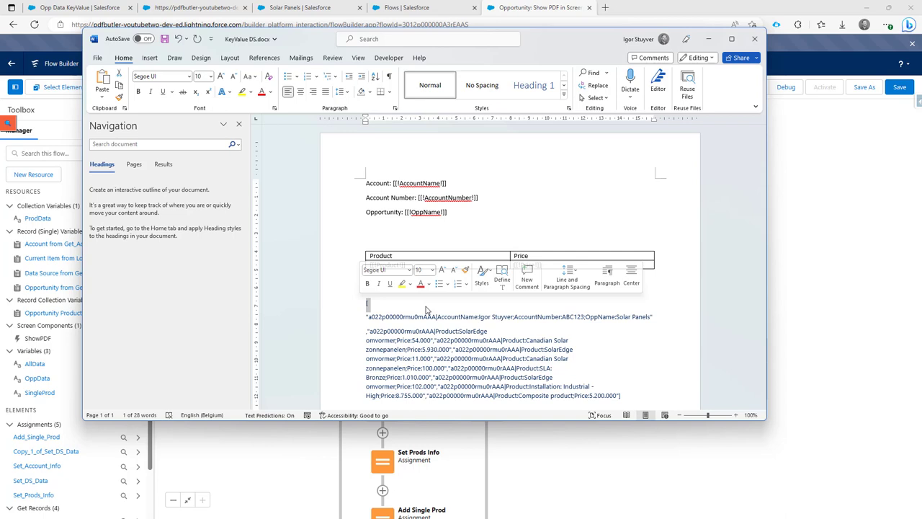
pyautogui.click(351, 322)
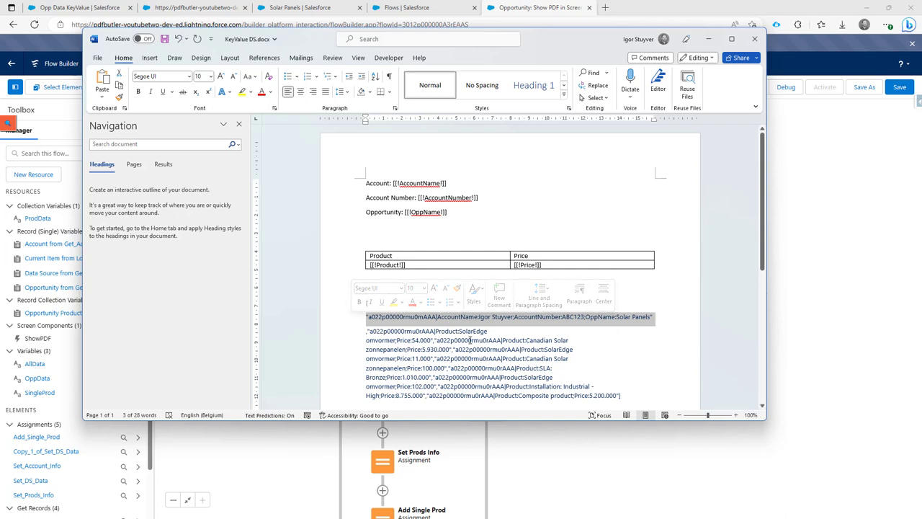
pyautogui.click(417, 319)
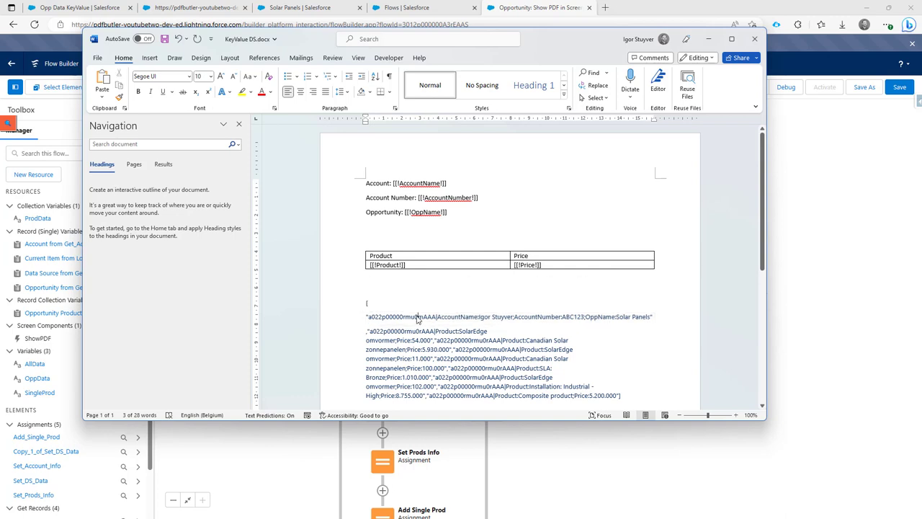
pyautogui.doubleClick(416, 319)
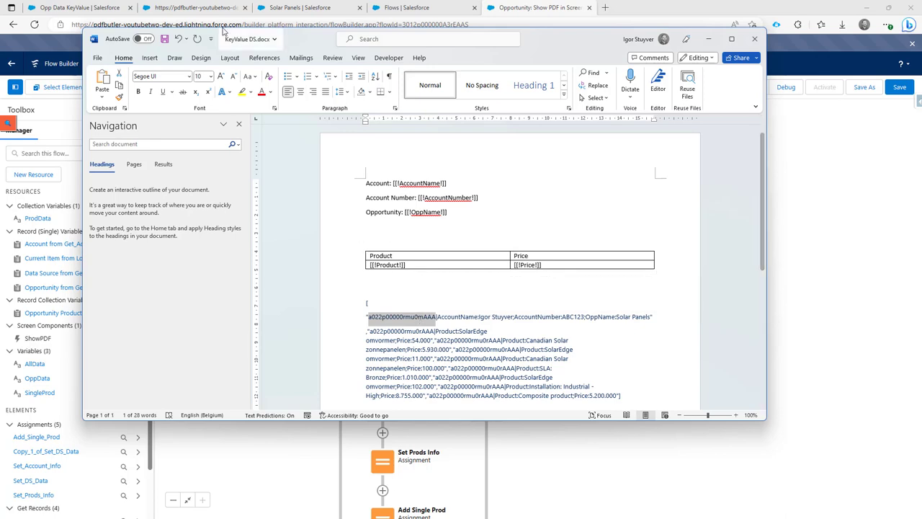
pyautogui.click(103, 7)
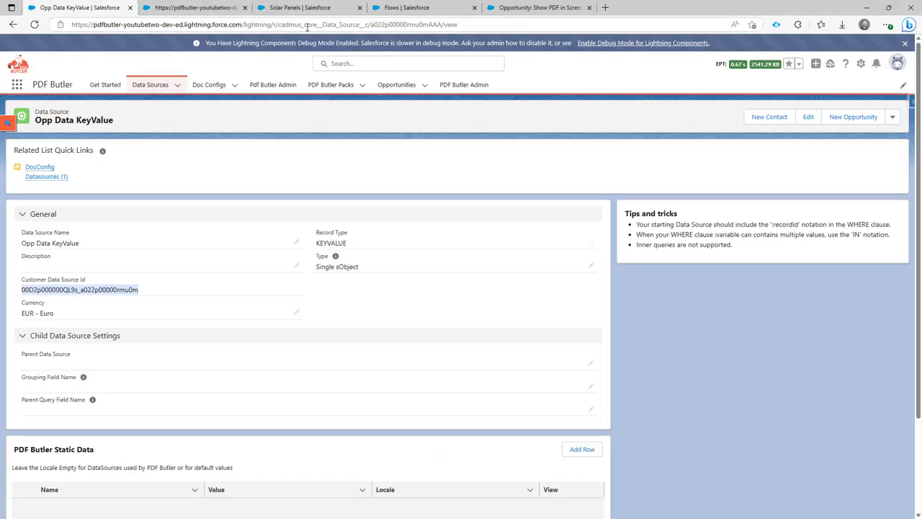
pyautogui.doubleClick(384, 25)
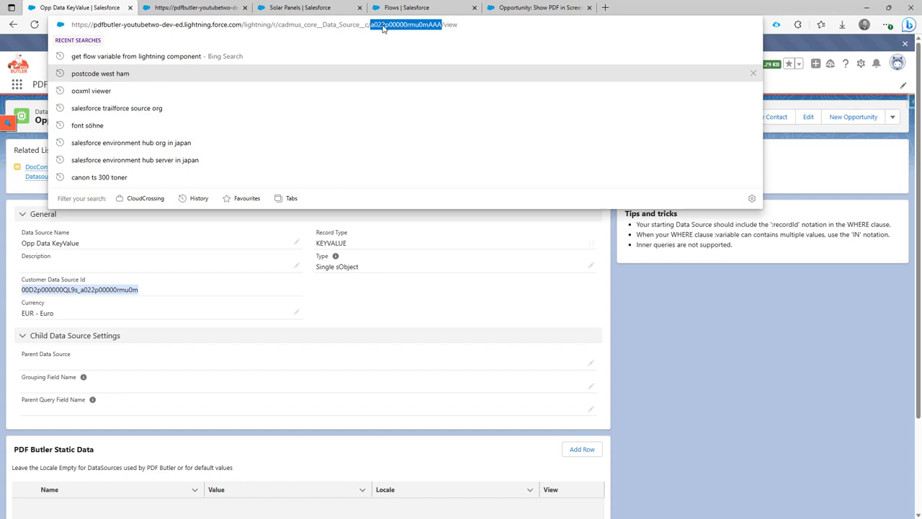
pyautogui.hotkey('alt', 'Tab')
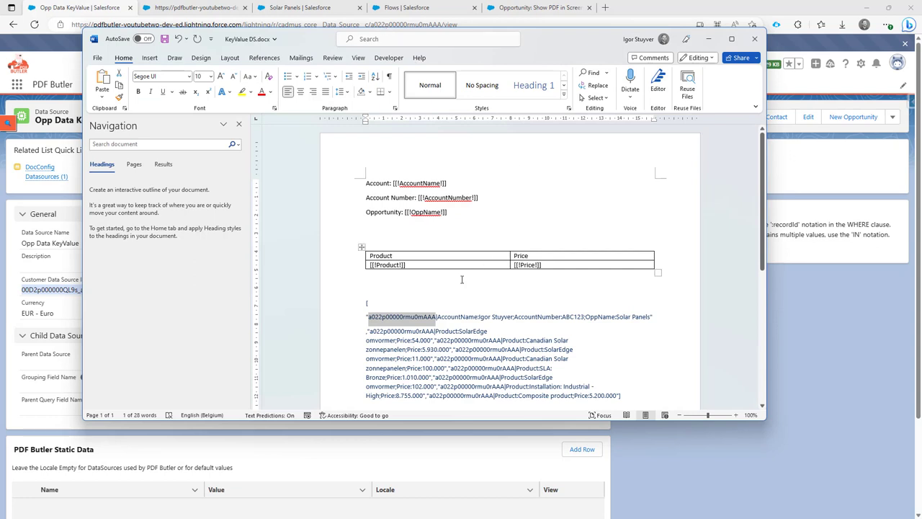
# Check the first entry's AccountName key against the fields of the Opp Data KeyValue data source in the document configuration.
pyautogui.click(437, 321)
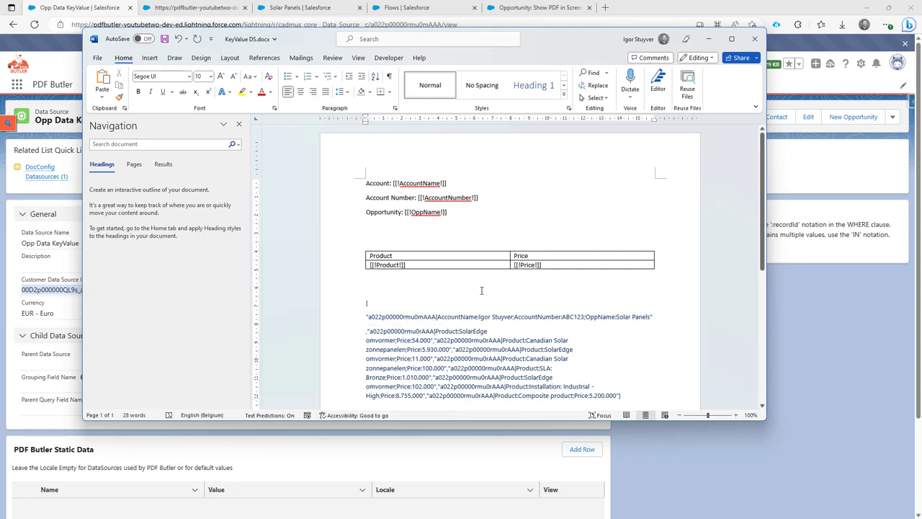
pyautogui.hotkey('shift', 'Left')
pyautogui.hotkey('ctrl', 'shift', 'Right')
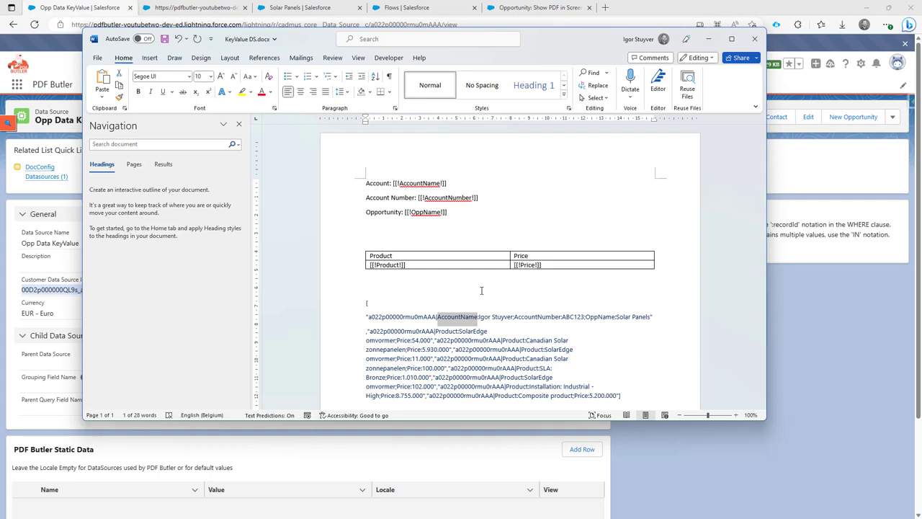
pyautogui.click(207, 8)
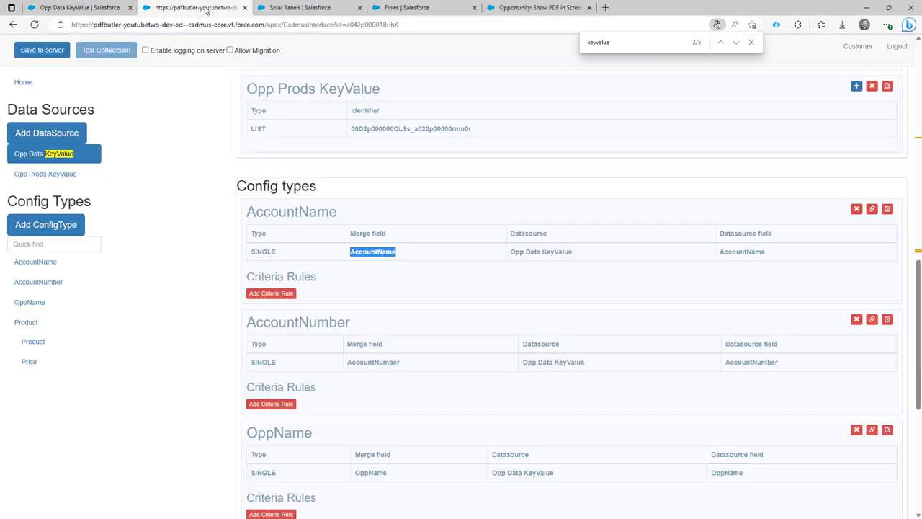
pyautogui.scroll(3, 828, 216)
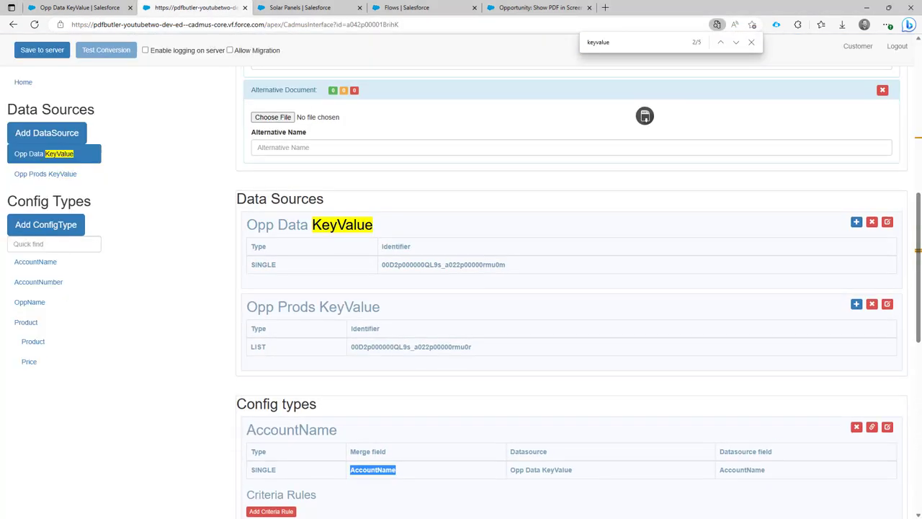
pyautogui.click(891, 224)
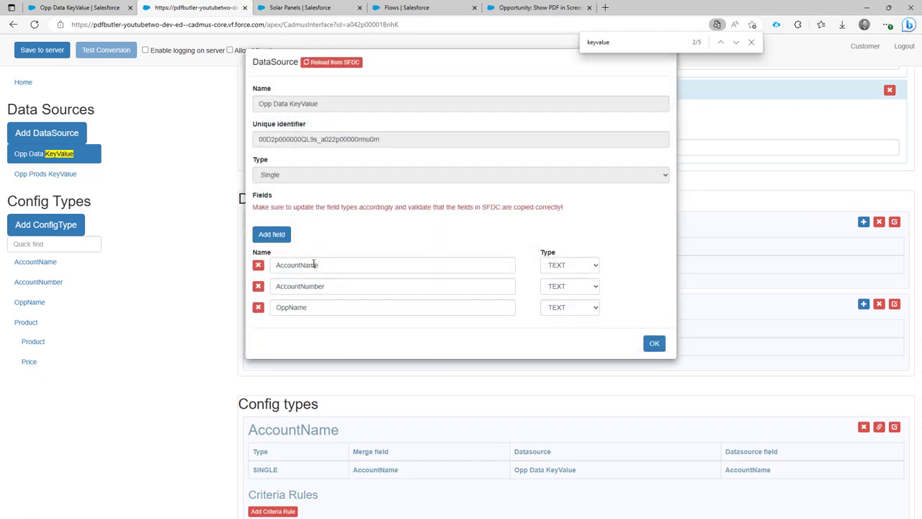
pyautogui.doubleClick(314, 265)
pyautogui.click(539, 7)
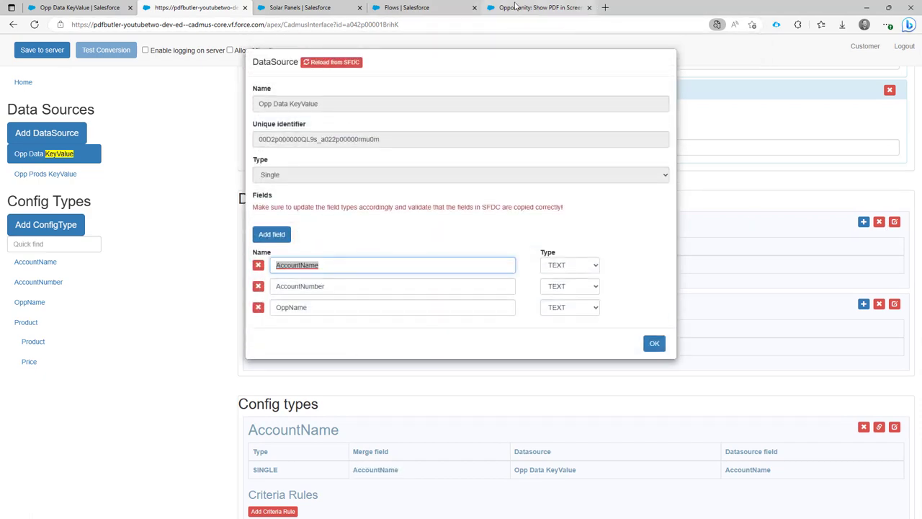
pyautogui.click(425, 9)
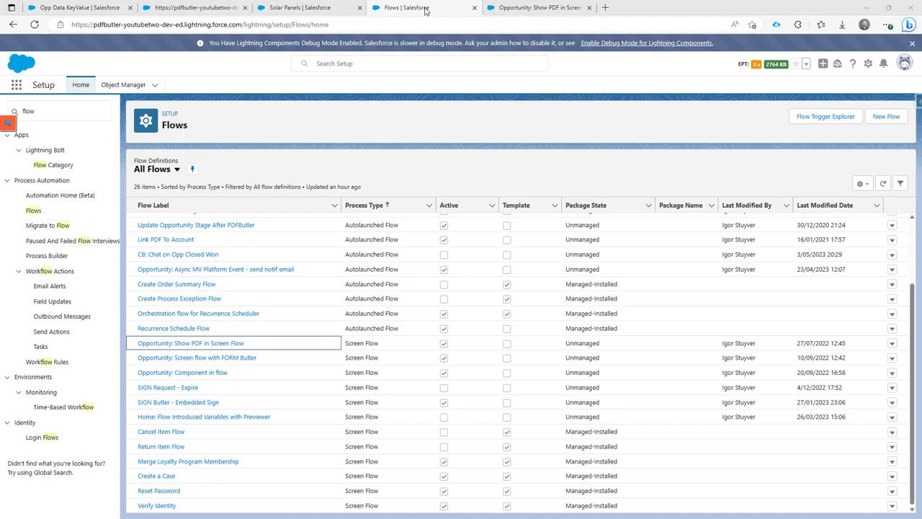
pyautogui.hotkey('ctrl', '2')
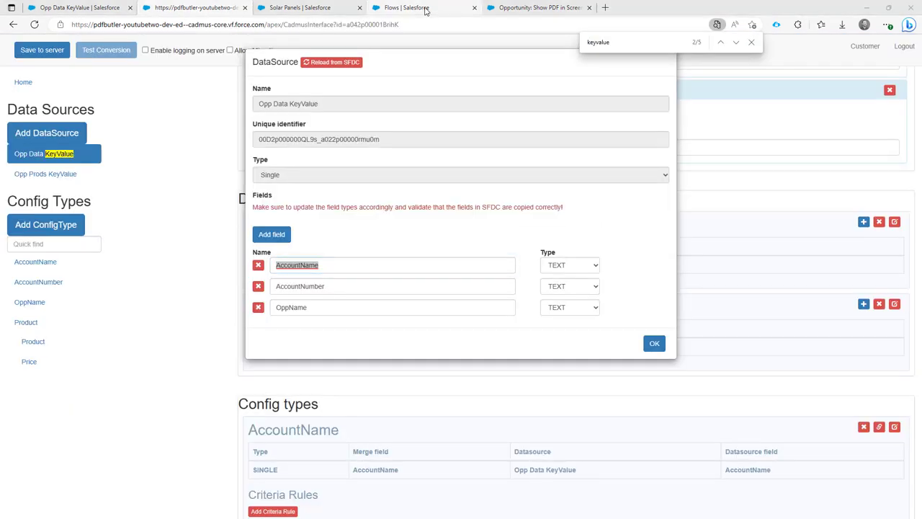
# Return to KeyValue DS.docx and highlight and copy the value that follows the AccountName key in the first entry.
pyautogui.hotkey('alt', 'Tab')
pyautogui.doubleClick(473, 319)
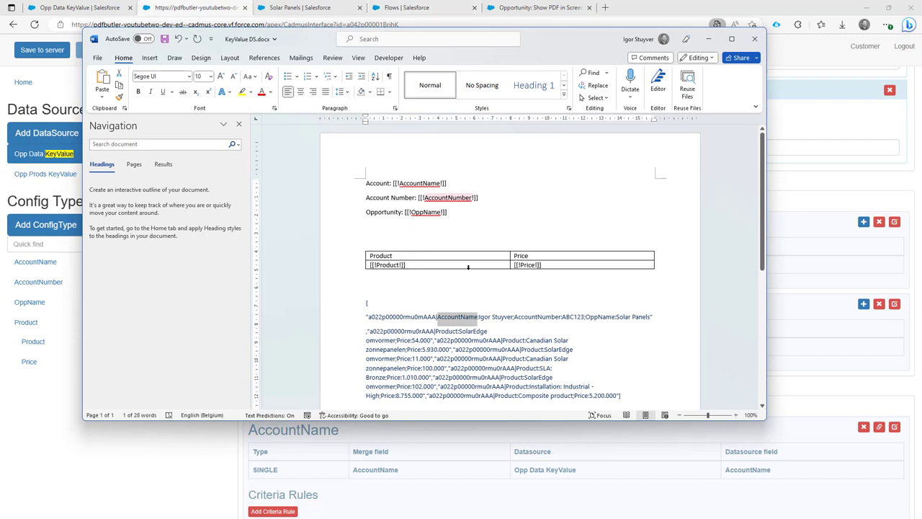
pyautogui.press('Right')
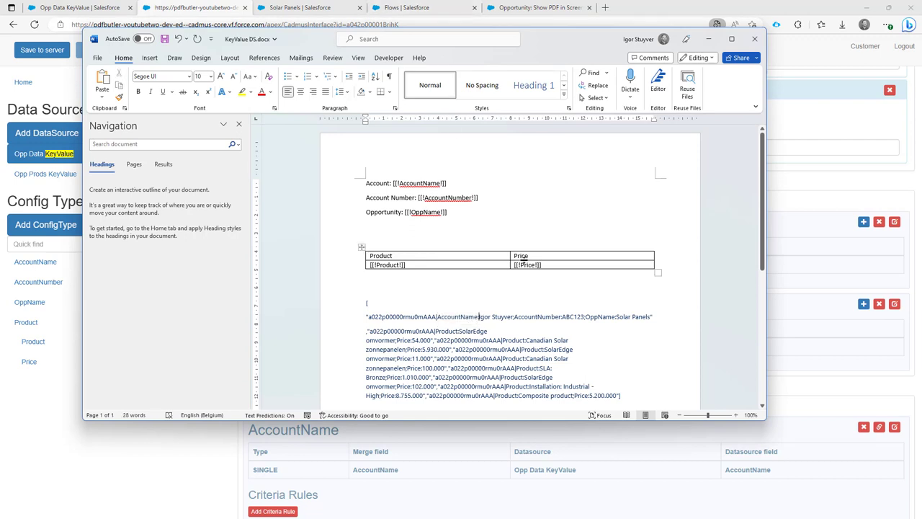
pyautogui.hotkey('ctrl', 'shift', 'Left')
pyautogui.press('Right')
pyautogui.hotkey('shift', 'Right')
pyautogui.hotkey('shift', 'Right')
pyautogui.hotkey('shift', 'Right')
pyautogui.hotkey('shift', 'Right')
pyautogui.hotkey('shift', 'Right')
pyautogui.hotkey('shift', 'Right')
pyautogui.hotkey('shift', 'Right')
pyautogui.hotkey('shift', 'Right')
pyautogui.hotkey('shift', 'Right')
pyautogui.hotkey('shift', 'Right')
pyautogui.hotkey('shift', 'Right')
pyautogui.hotkey('shift', 'Right')
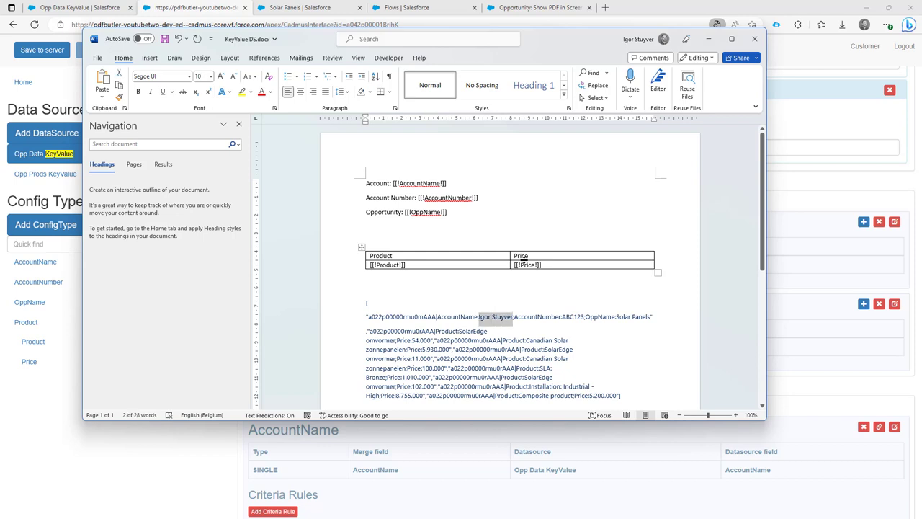
pyautogui.hotkey('ctrl', 'c')
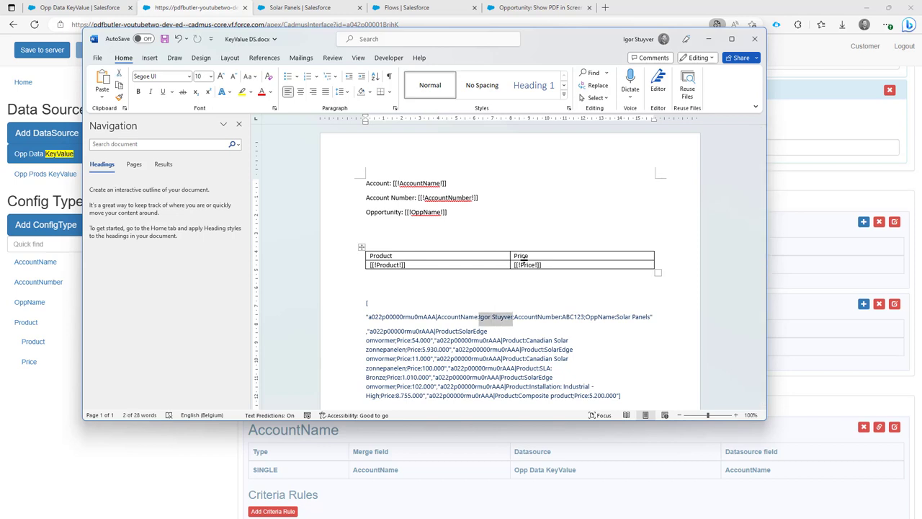
pyautogui.press('Right')
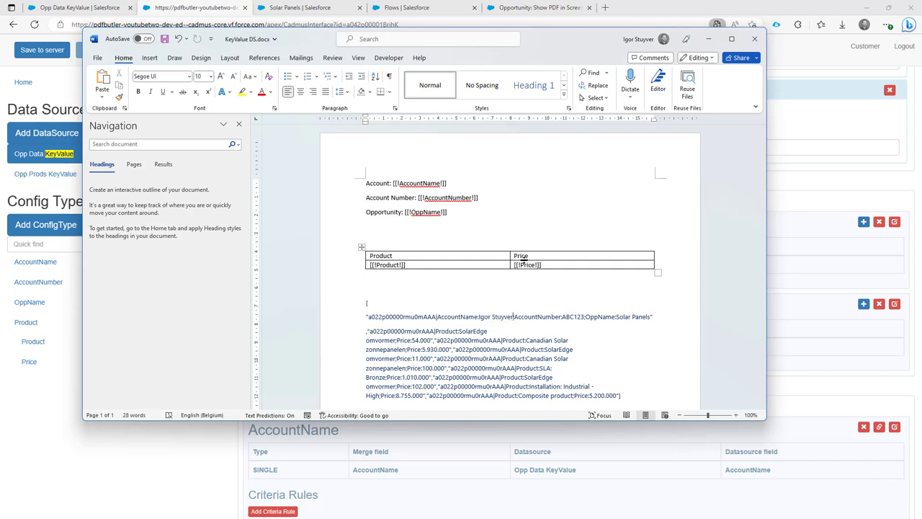
# Examine the first entry's separators and its AccountNumber and OppName key-value pairs up to the closing quote.
pyautogui.hotkey('shift', 'Right')
pyautogui.hotkey('ctrl', 'Left')
pyautogui.hotkey('ctrl', 'Left')
pyautogui.hotkey('ctrl', 'shift', 'Left')
pyautogui.press('Right')
pyautogui.hotkey('ctrl', 'shift', 'Right')
pyautogui.hotkey('ctrl', 'shift', 'Right')
pyautogui.press('Right')
pyautogui.hotkey('shift', 'Right')
pyautogui.press('Right')
pyautogui.hotkey('ctrl', 'shift', 'Right')
pyautogui.press('Right')
pyautogui.hotkey('ctrl', 'shift', 'Right')
pyautogui.hotkey('ctrl', 'shift', 'Right')
pyautogui.press('Right')
pyautogui.hotkey('shift', 'Right')
pyautogui.press('End')
pyautogui.scroll(-2, 475, 278)
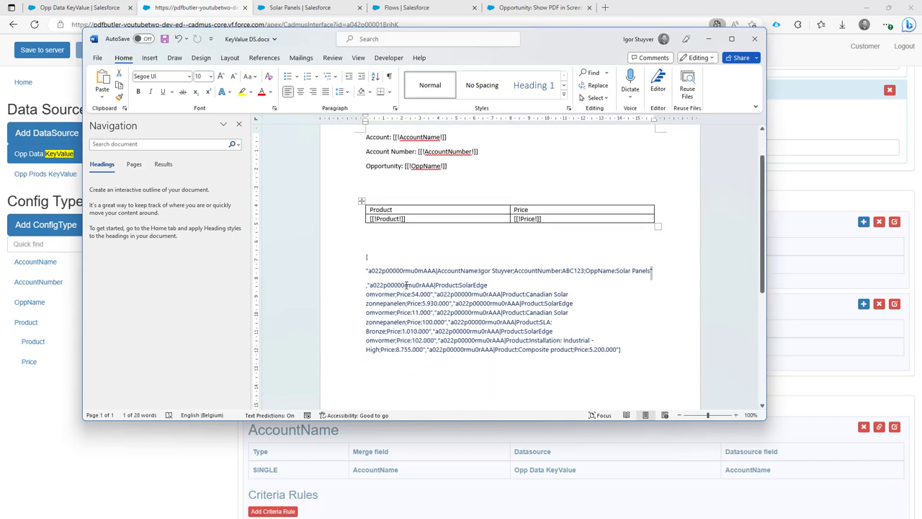
# Put the comma between the first and second entries on its own line and review the separated parts of the string.
pyautogui.doubleClick(407, 285)
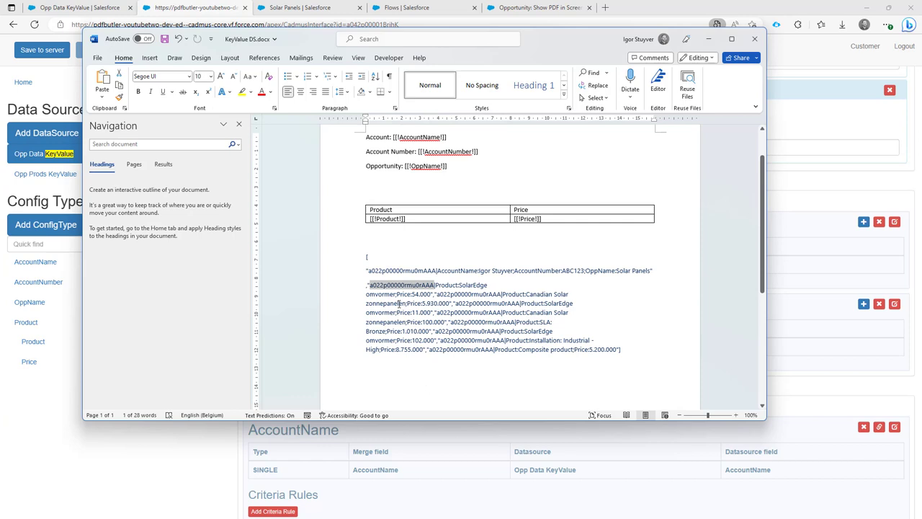
pyautogui.click(368, 285)
pyautogui.press('BackSpace')
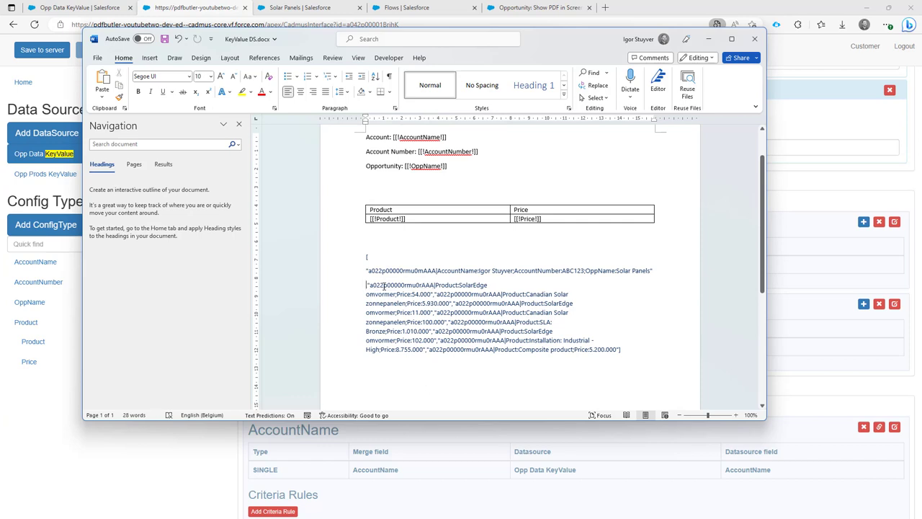
pyautogui.write(',')
pyautogui.press('Return')
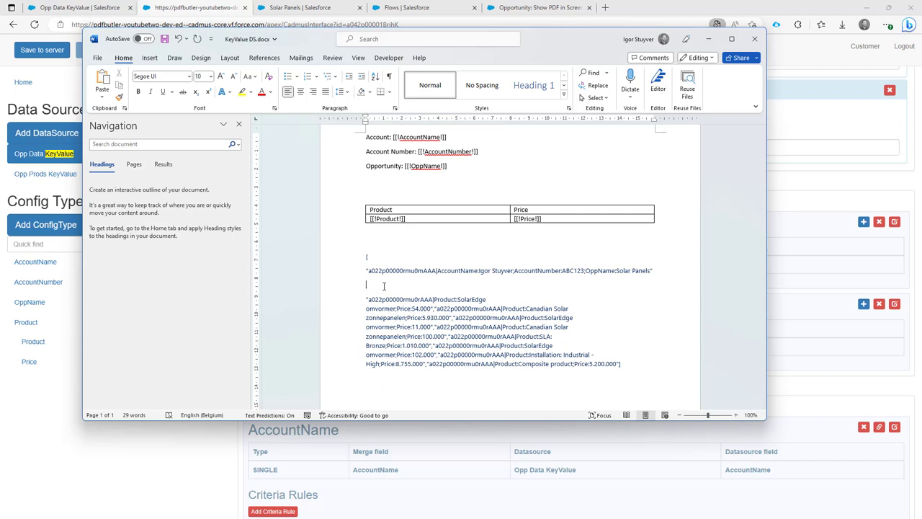
pyautogui.doubleClick(384, 286)
pyautogui.doubleClick(368, 257)
pyautogui.click(340, 271)
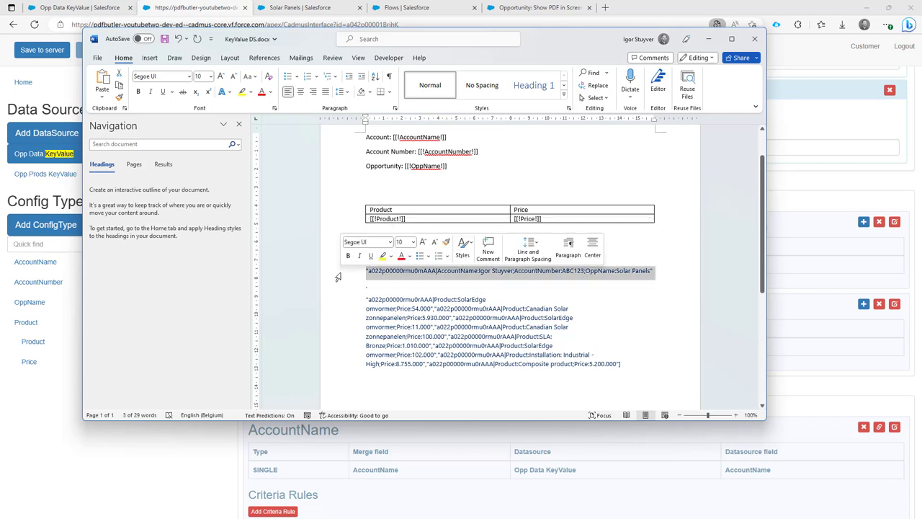
pyautogui.click(341, 286)
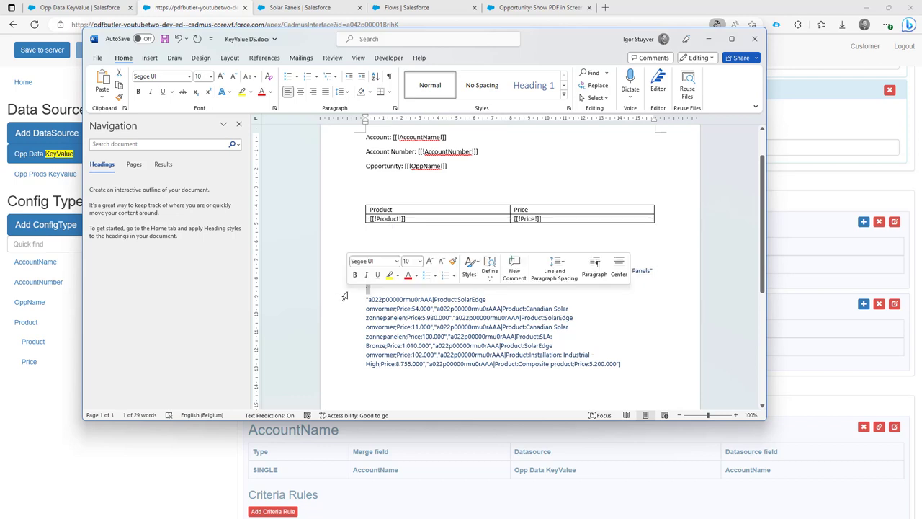
pyautogui.click(376, 299)
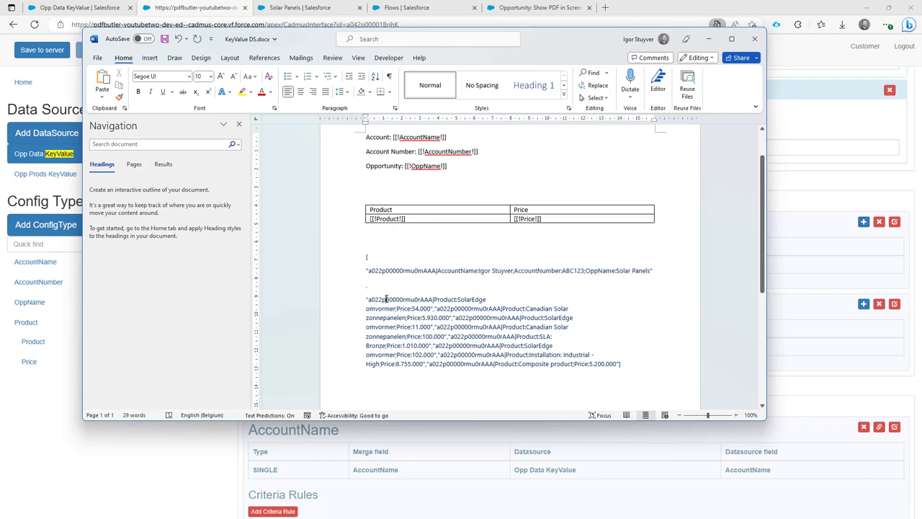
# Open Opp Prods KeyValue from the Doc Config's datasources and compare its type and address record ID with the second entry.
pyautogui.doubleClick(386, 299)
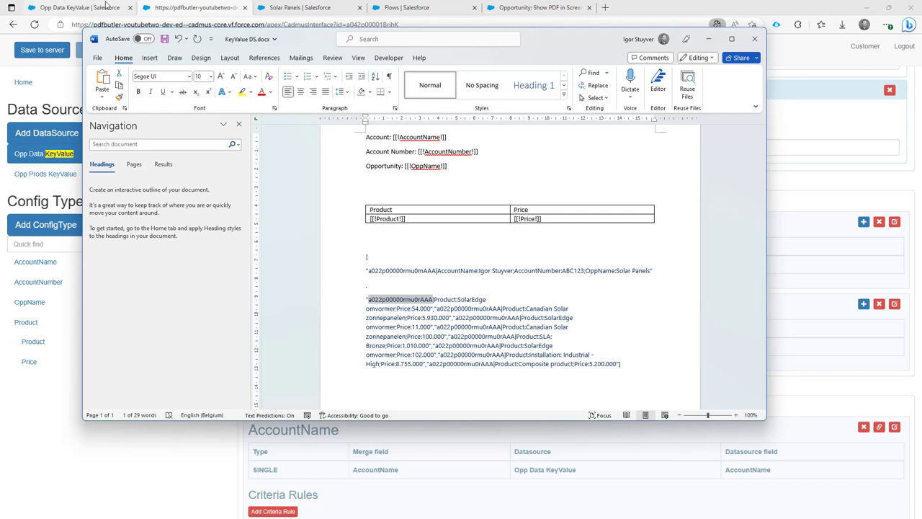
pyautogui.click(106, 6)
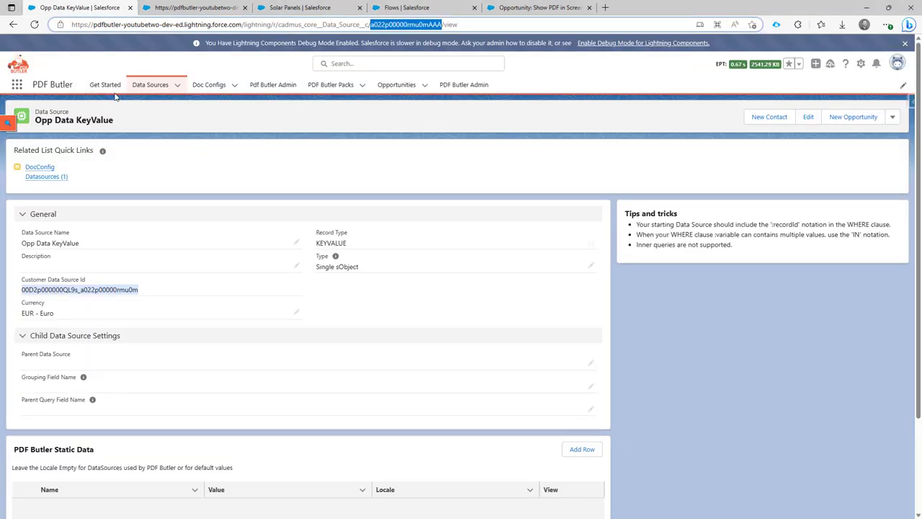
pyautogui.click(13, 24)
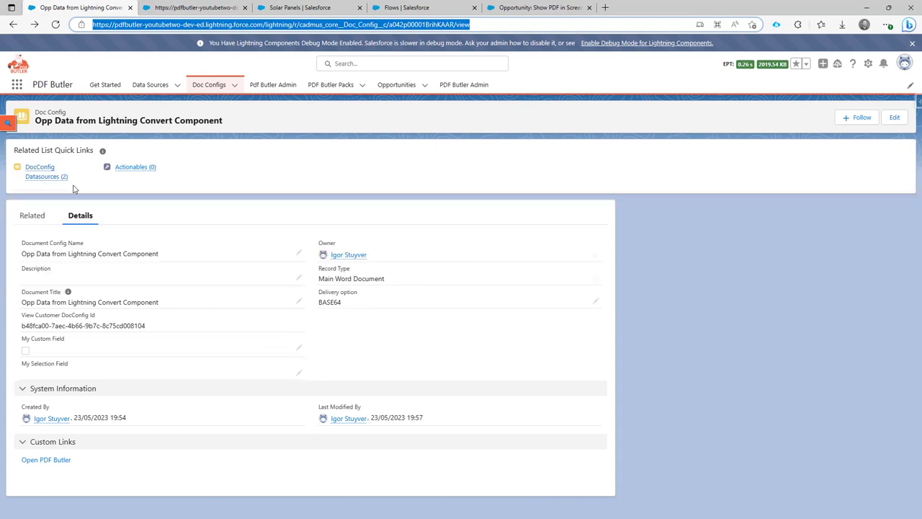
pyautogui.moveTo(51, 175)
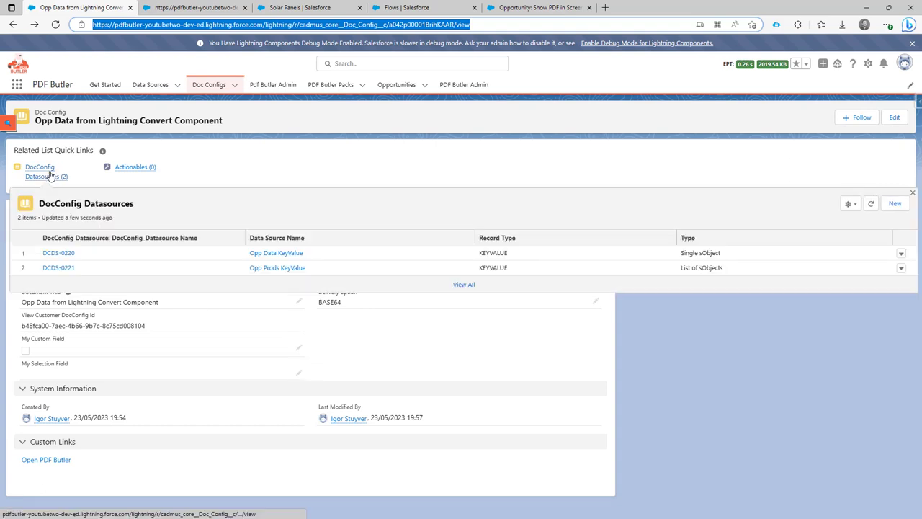
pyautogui.click(289, 268)
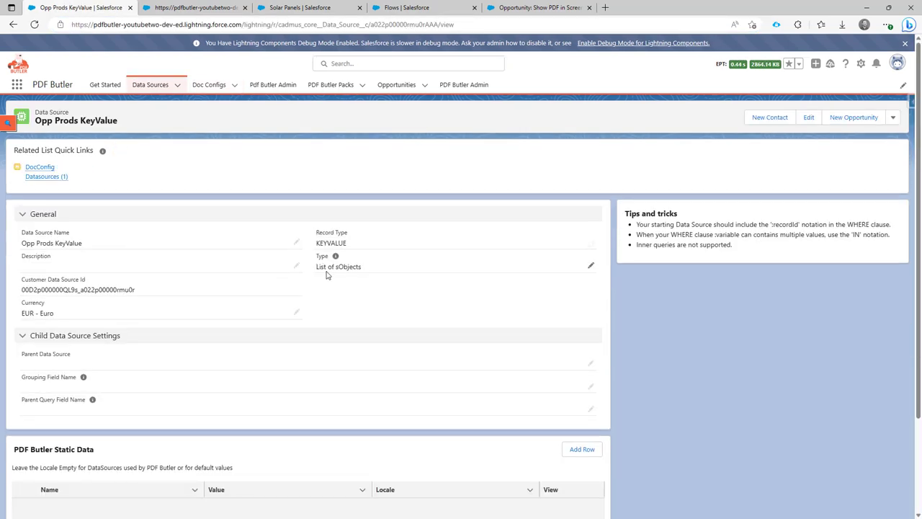
pyautogui.doubleClick(322, 266)
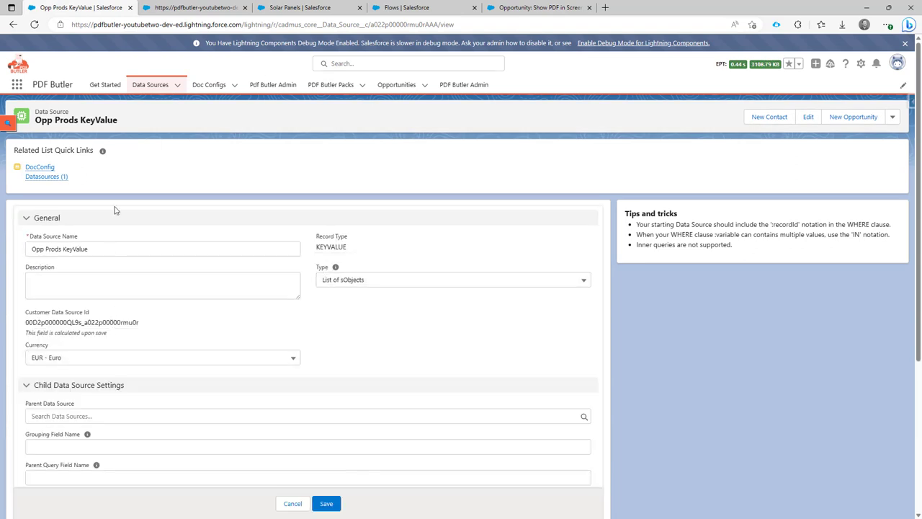
pyautogui.doubleClick(415, 25)
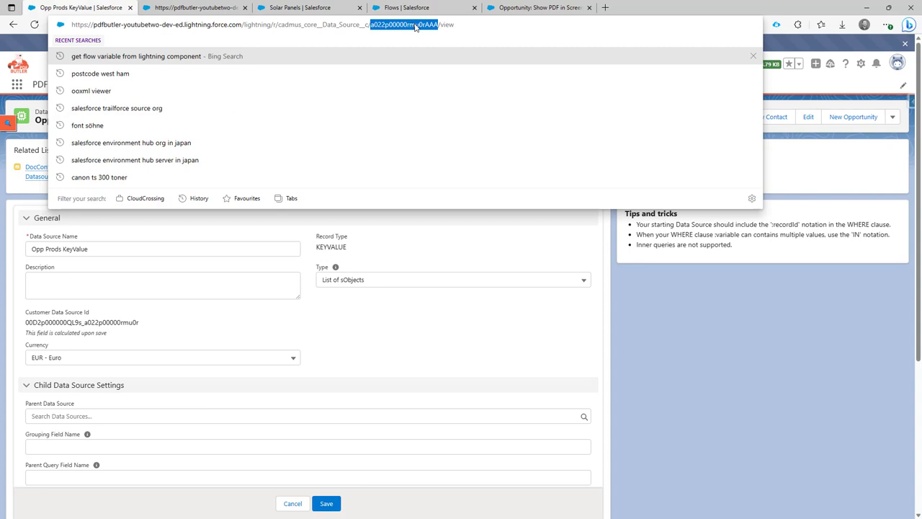
# Return to KeyValue DS.docx from the flow and highlight the data source ID that starts the second entry.
pyautogui.click(523, 9)
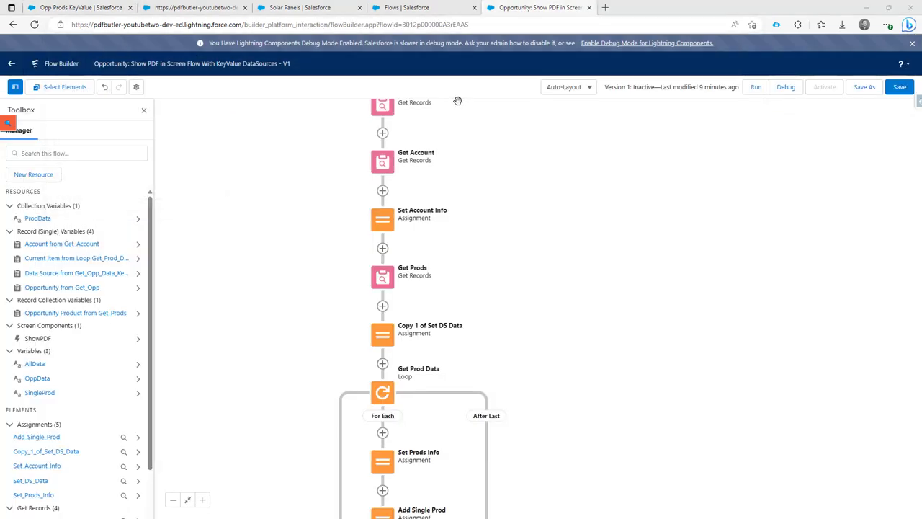
pyautogui.hotkey('alt', 'Tab')
pyautogui.moveTo(368, 299); pyautogui.dragTo(435, 302)
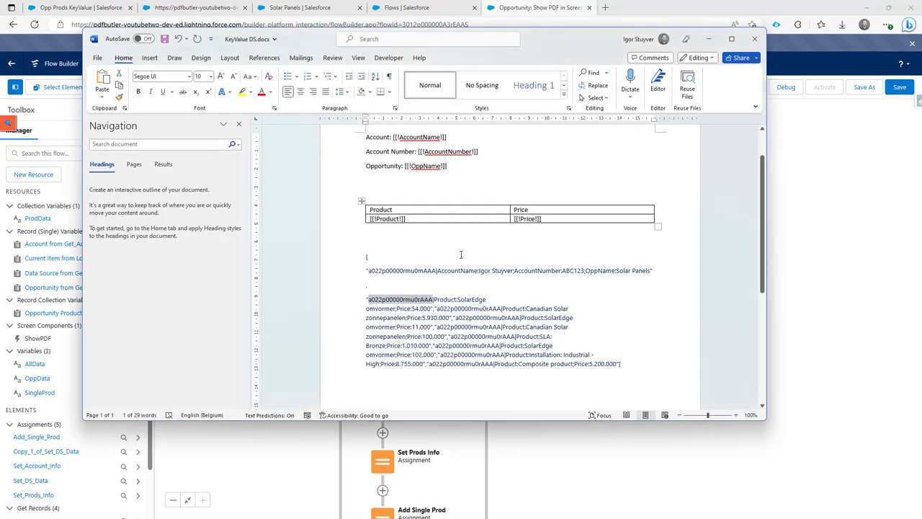
pyautogui.click(435, 302)
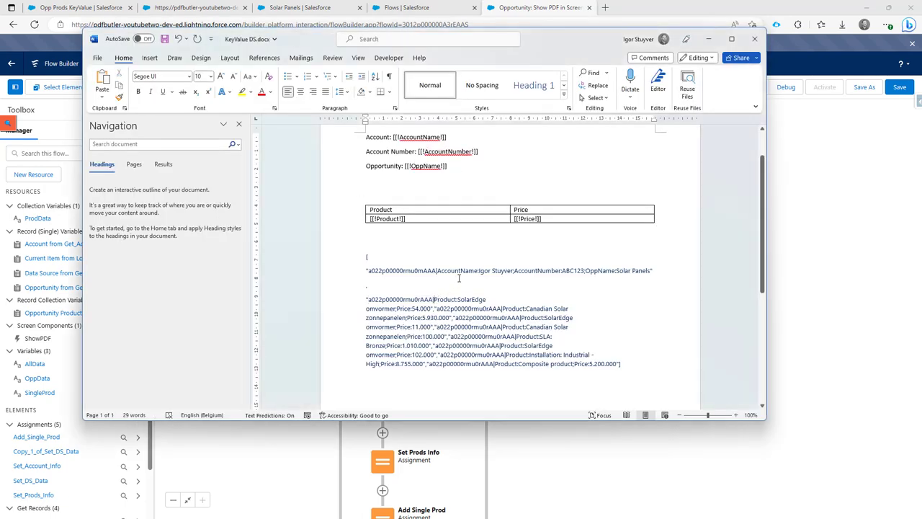
# Examine the second entry's pipe separator and its Product and Price key-value pairs through the closing quote and comma.
pyautogui.hotkey('shift', 'Right')
pyautogui.hotkey('shift', 'Left')
pyautogui.hotkey('ctrl', 'shift', 'Right')
pyautogui.press('Right')
pyautogui.hotkey('shift', 'Right')
pyautogui.hotkey('ctrl', 'shift', 'Right')
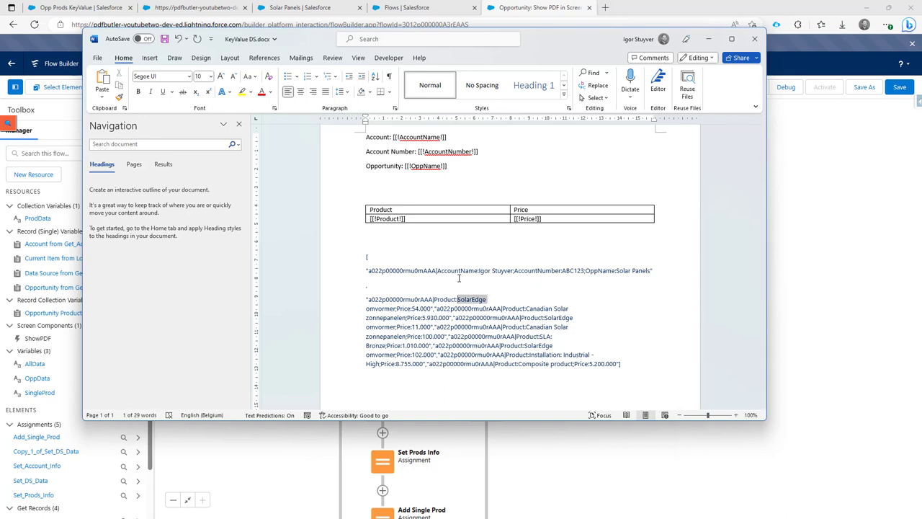
pyautogui.hotkey('ctrl', 'shift', 'Right')
pyautogui.press('Right')
pyautogui.press('Right')
pyautogui.hotkey('ctrl', 'shift', 'Right')
pyautogui.press('Right')
pyautogui.press('Right')
pyautogui.hotkey('shift', 'Right')
pyautogui.hotkey('shift', 'Right')
pyautogui.hotkey('shift', 'Right')
pyautogui.hotkey('shift', 'Right')
pyautogui.hotkey('shift', 'Right')
pyautogui.hotkey('shift', 'Right')
pyautogui.press('Right')
pyautogui.hotkey('shift', 'Right')
pyautogui.press('Right')
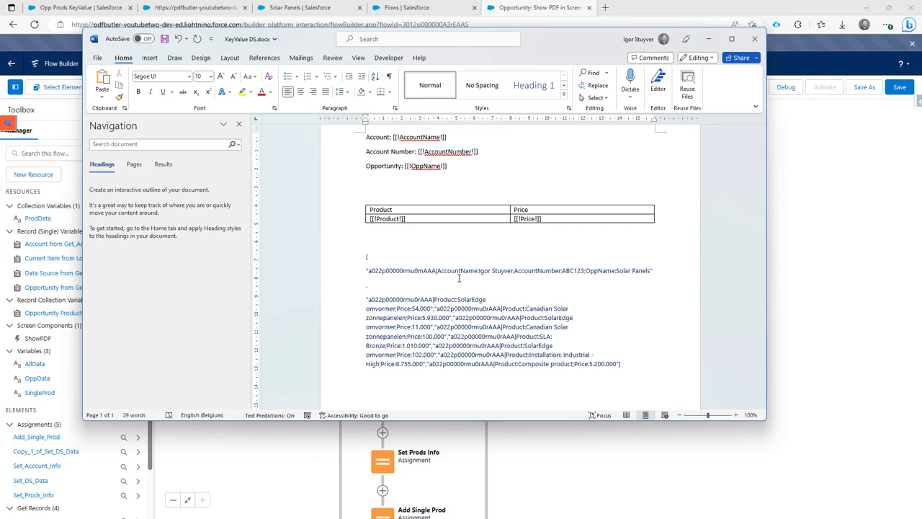
# Put the comma after the first product entry on its own line and highlight the separated parts of the string.
pyautogui.press('Delete')
pyautogui.press('Return')
pyautogui.write(',')
pyautogui.press('Return')
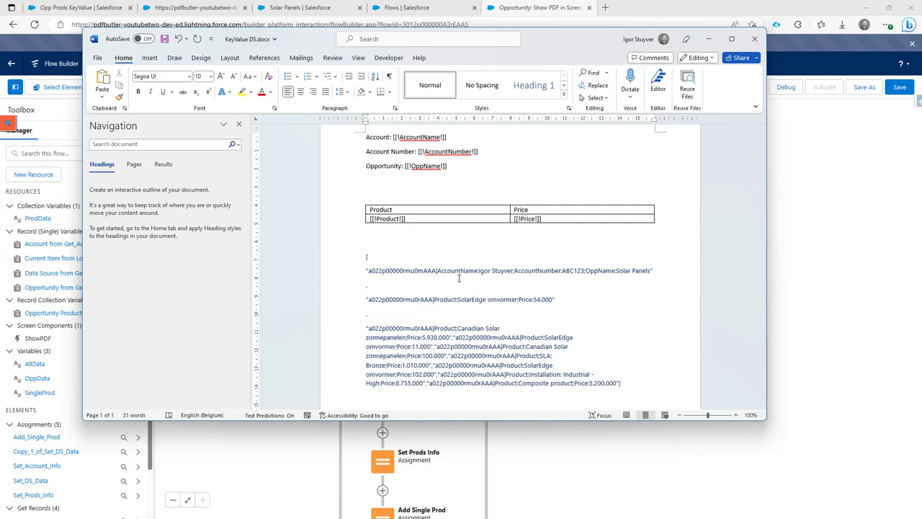
pyautogui.click(349, 303)
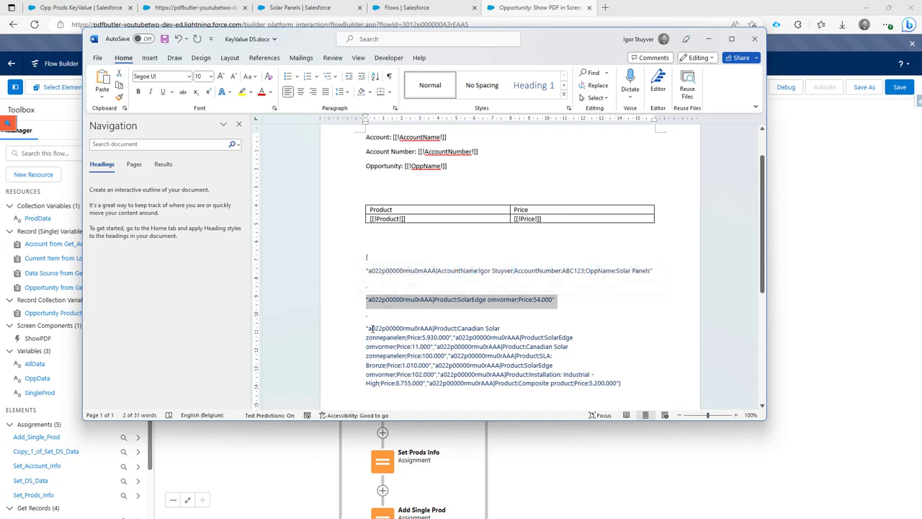
pyautogui.moveTo(396, 302)
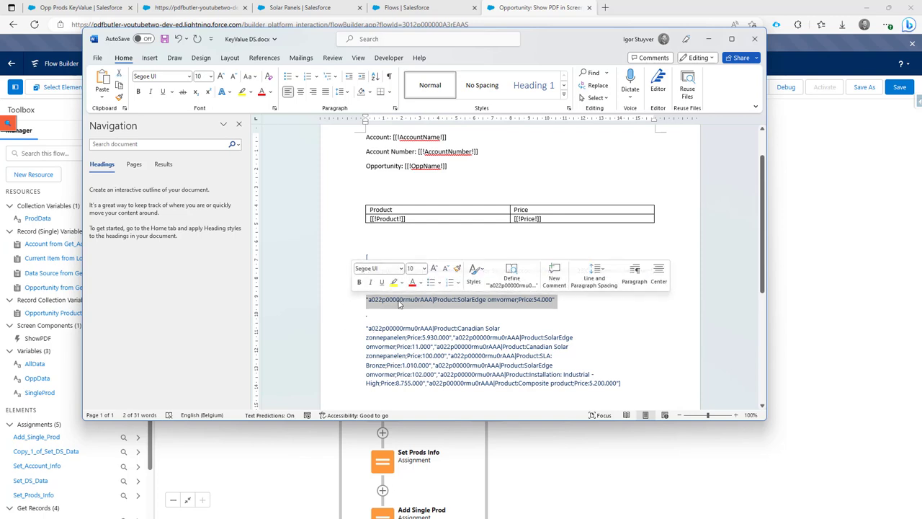
pyautogui.click(344, 320)
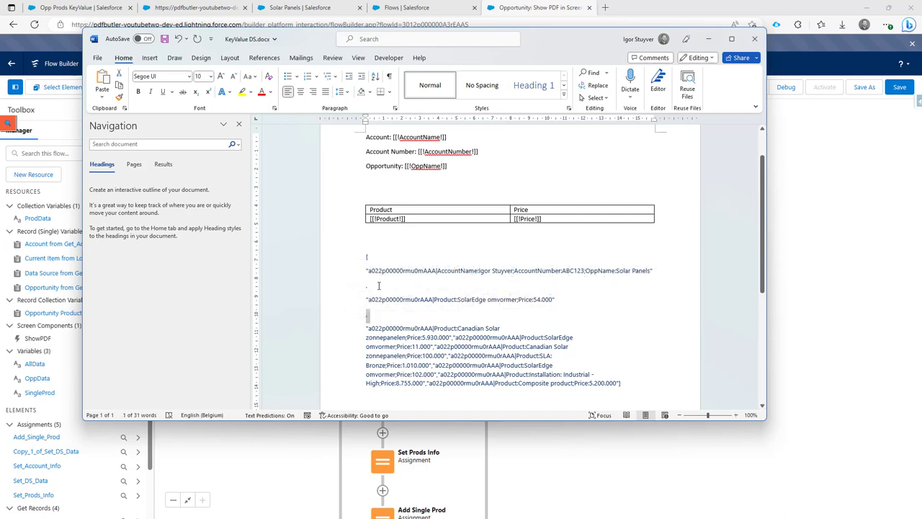
pyautogui.click(355, 259)
# Highlight the second product entry's data source ID and put the comma that follows this entry on its own line.
pyautogui.doubleClick(404, 329)
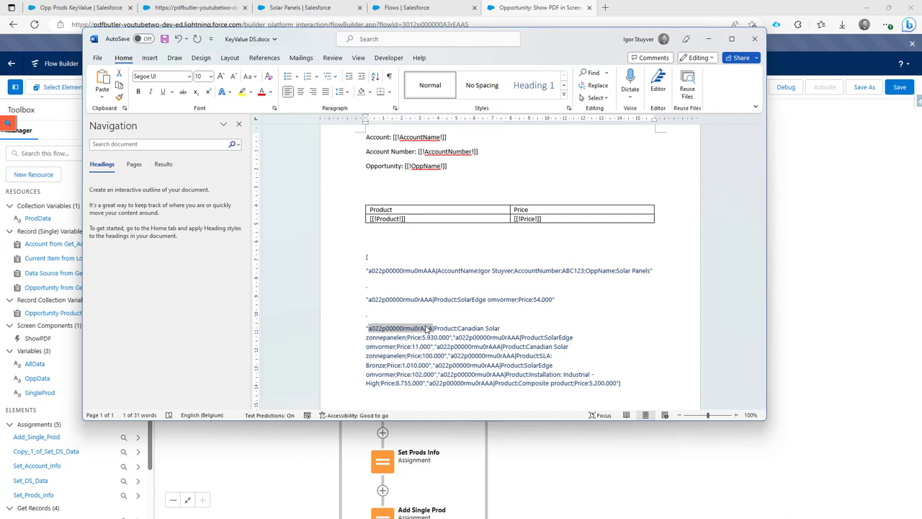
pyautogui.click(454, 337)
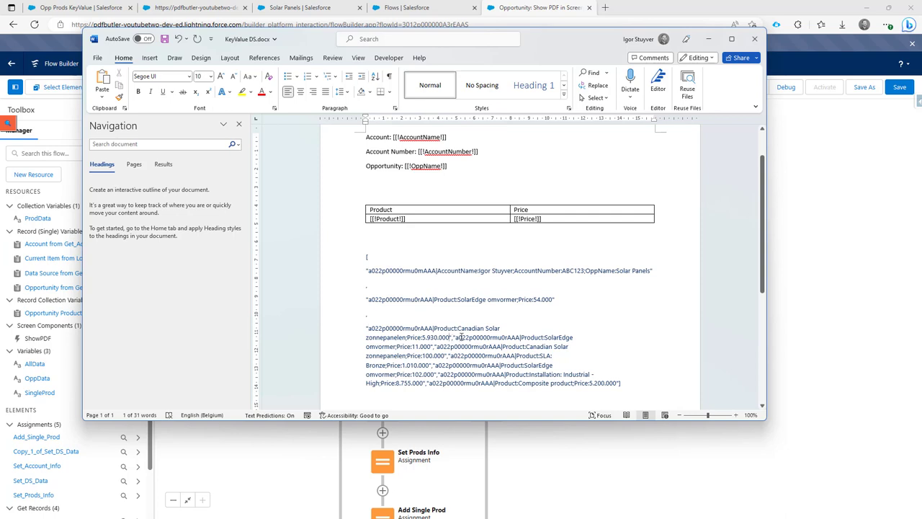
pyautogui.press('Return')
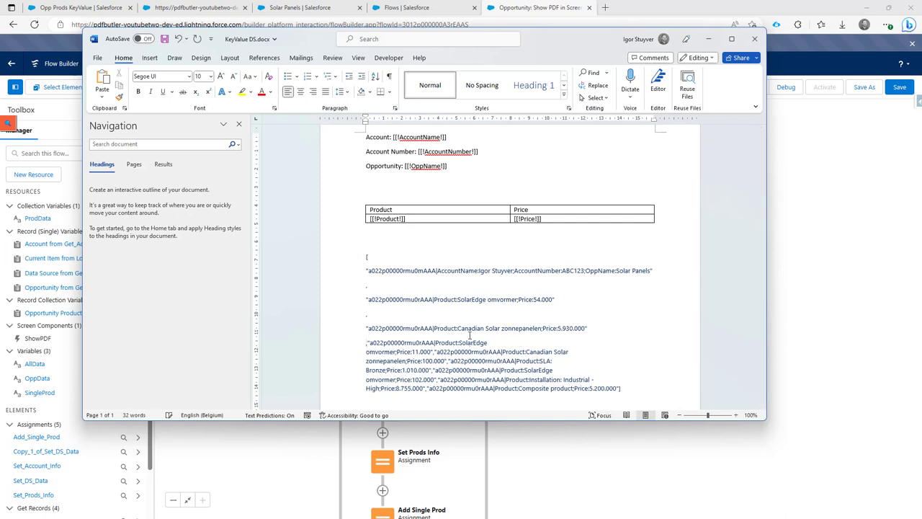
pyautogui.press('Right')
pyautogui.press('Return')
# Put the comma after the SolarEdge omvormer entry priced 11.000 on its own line and highlight the separating commas.
pyautogui.click(435, 366)
pyautogui.press('Return')
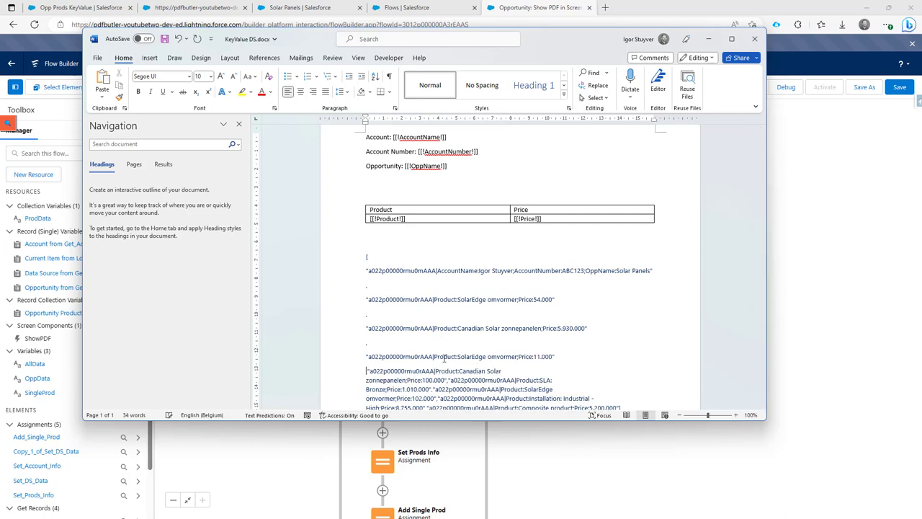
pyautogui.scroll(-2, 439, 345)
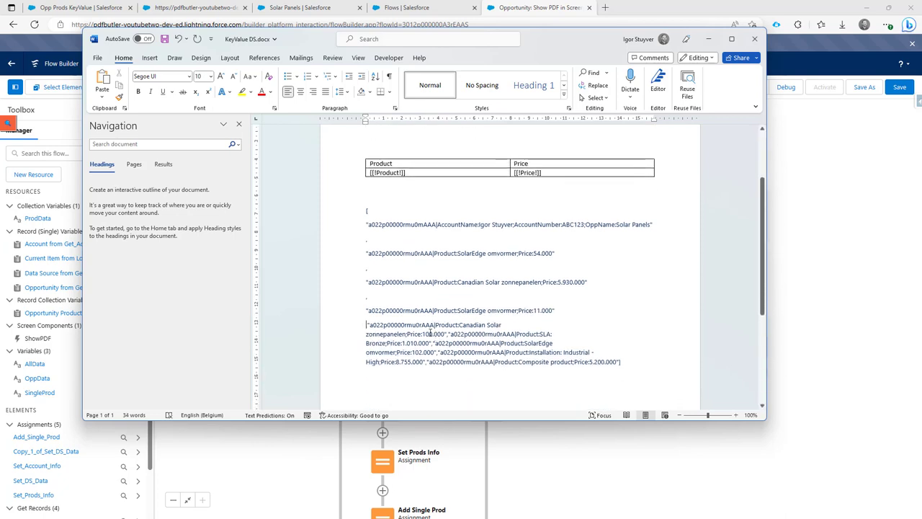
pyautogui.press('Return')
pyautogui.click(354, 329)
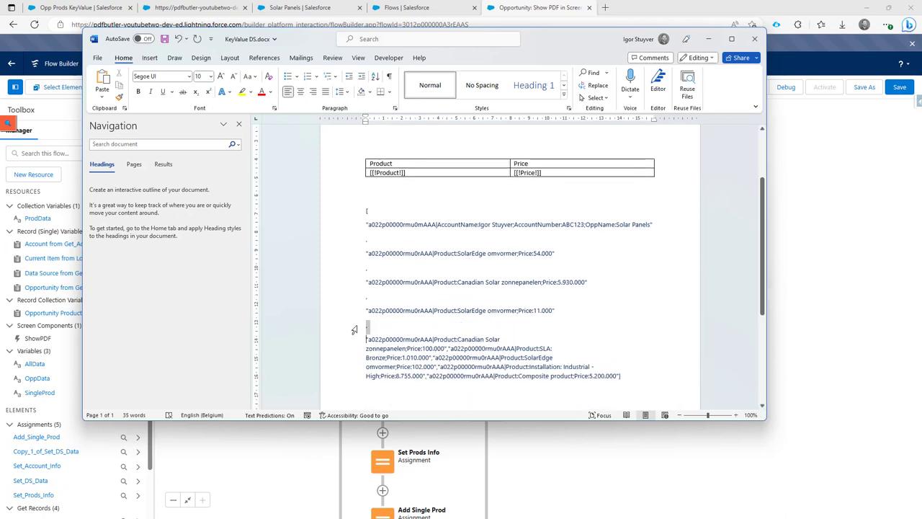
pyautogui.click(354, 300)
# Highlight the fourth product entry's data source ID and put the comma after its 100.000 price on its own line.
pyautogui.doubleClick(421, 339)
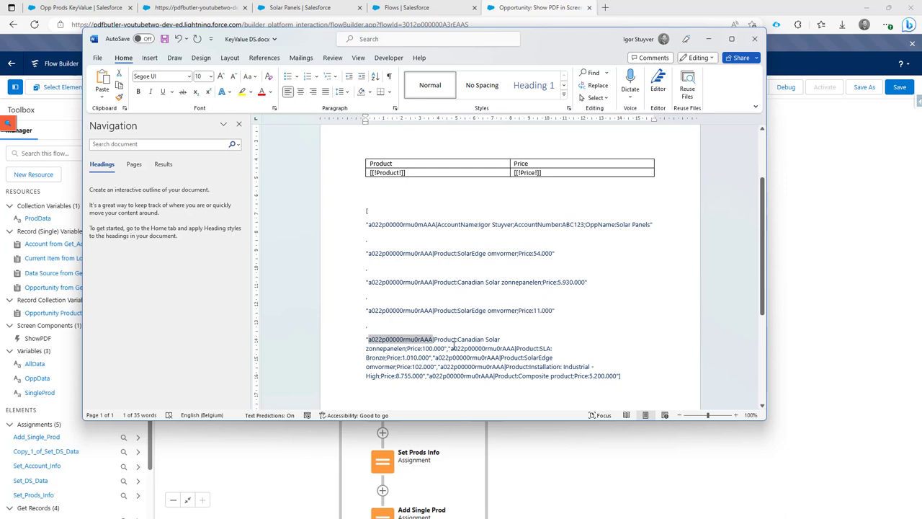
pyautogui.click(447, 348)
pyautogui.press('Return')
pyautogui.press('Right')
pyautogui.press('Return')
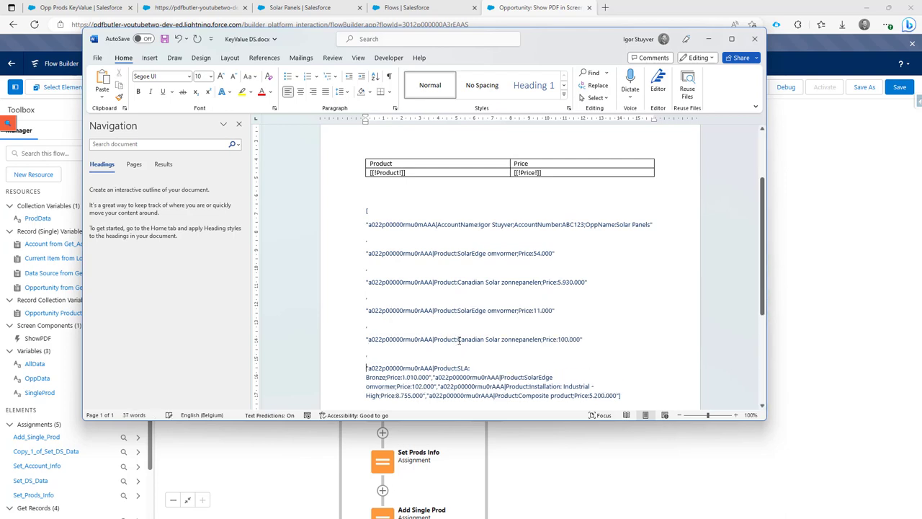
# Move the closing square bracket at the end of the string to its own line and highlight it.
pyautogui.scroll(-1, 453, 343)
pyautogui.scroll(-1, 452, 343)
pyautogui.click(431, 354)
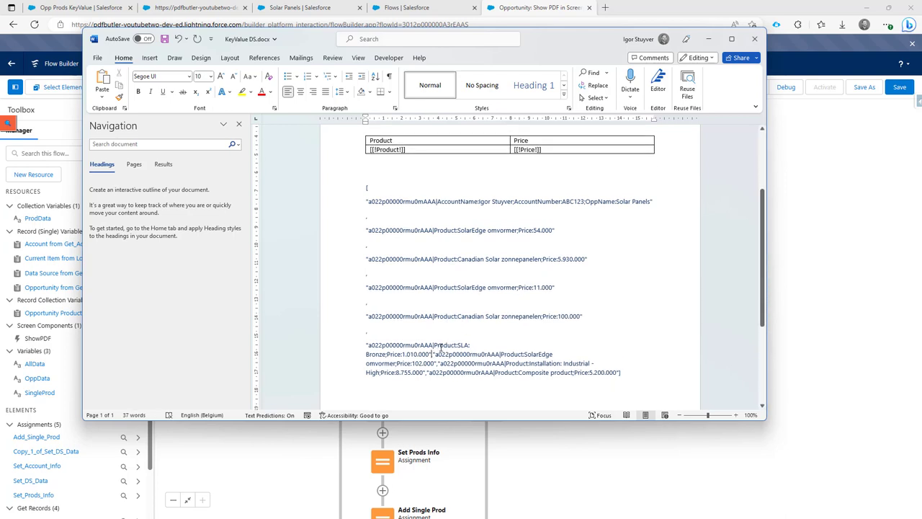
pyautogui.click(619, 372)
pyautogui.press('Return')
pyautogui.click(467, 384)
pyautogui.click(343, 388)
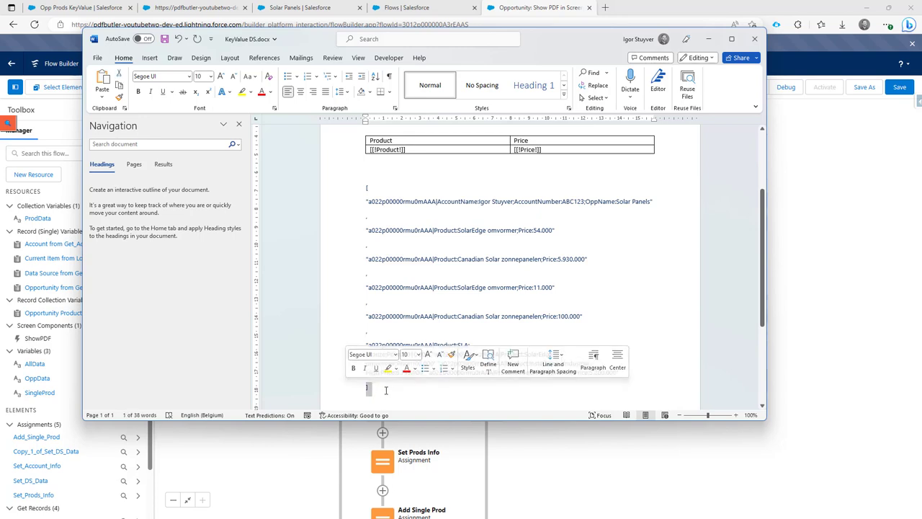
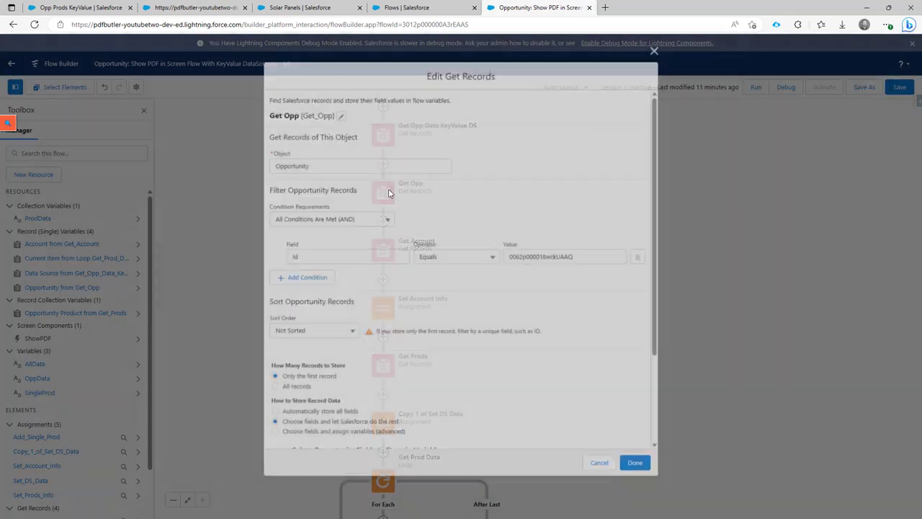
# Examine the Id filter value of the flow's Get Opp element and close it without saving changes.
pyautogui.doubleClick(522, 255)
pyautogui.scroll(-1, 507, 203)
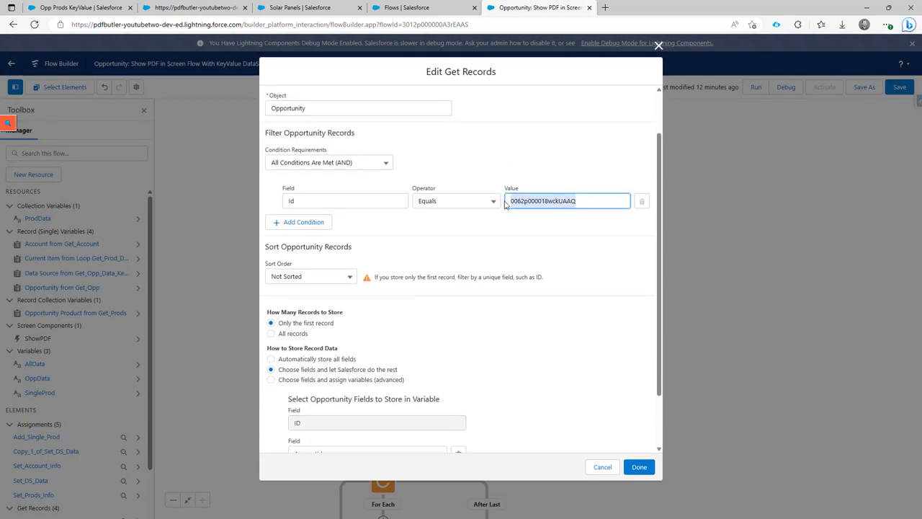
pyautogui.scroll(1, 507, 203)
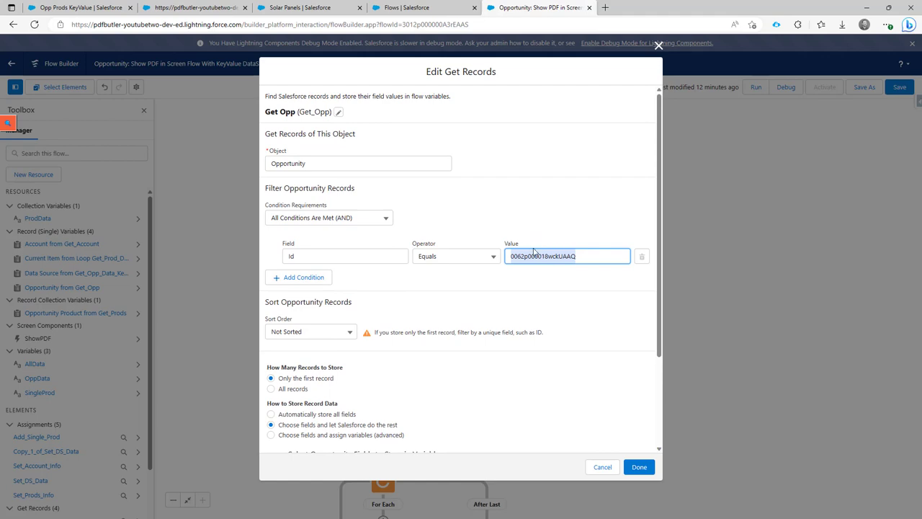
pyautogui.click(596, 467)
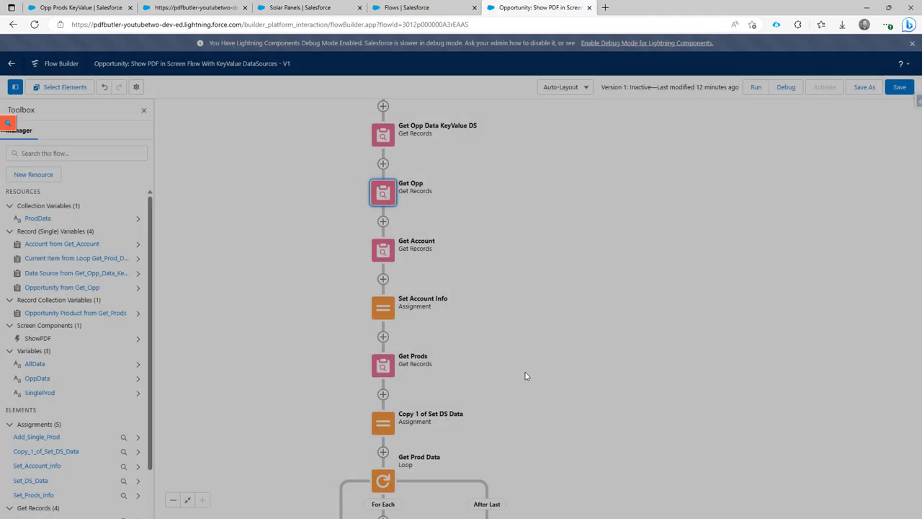
# Open the Get Account element, review its Id filter and the Account fields it stores, and close it without changes.
pyautogui.doubleClick(386, 254)
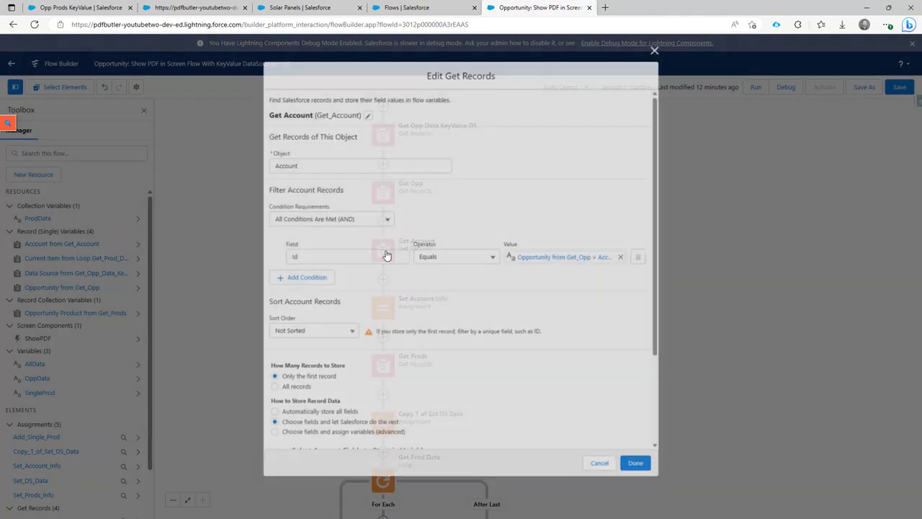
pyautogui.scroll(-2, 522, 271)
pyautogui.scroll(-1, 522, 271)
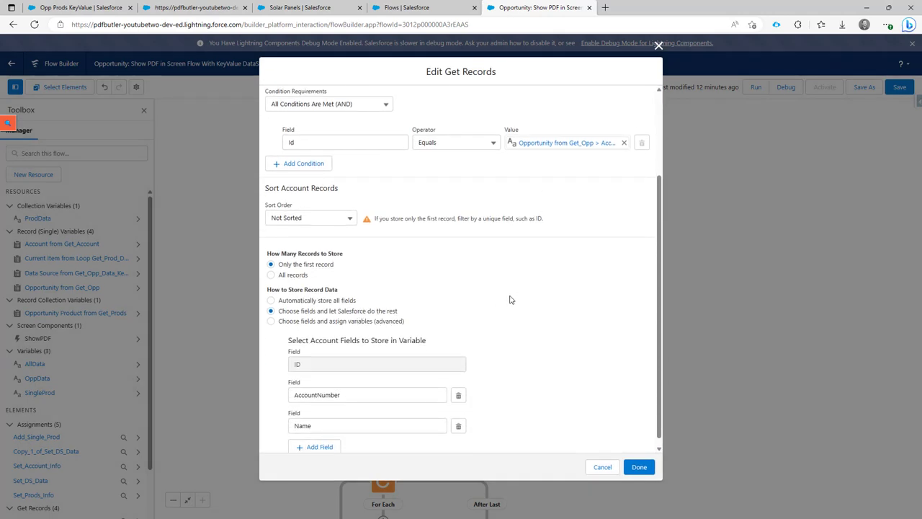
pyautogui.click(602, 468)
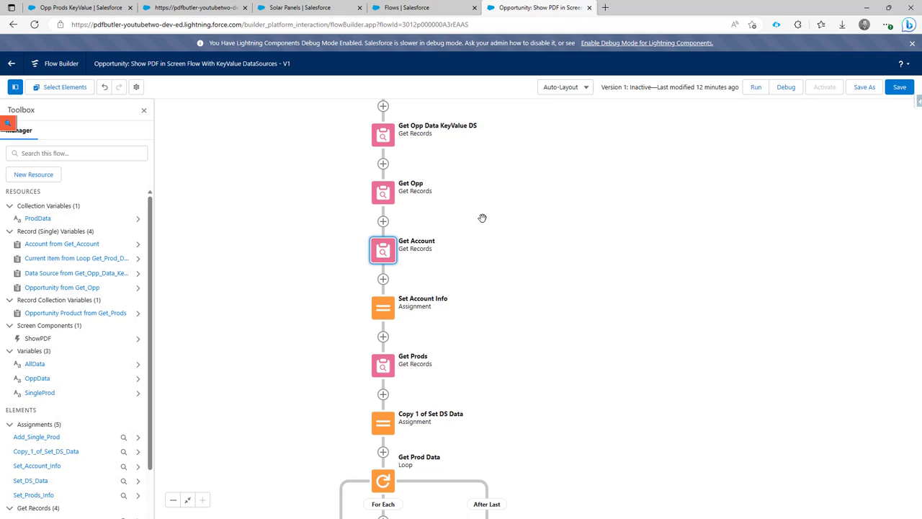
# Highlight the entire first entry in KeyValue DS.docx as the string to build, and return to the flow.
pyautogui.click(481, 218)
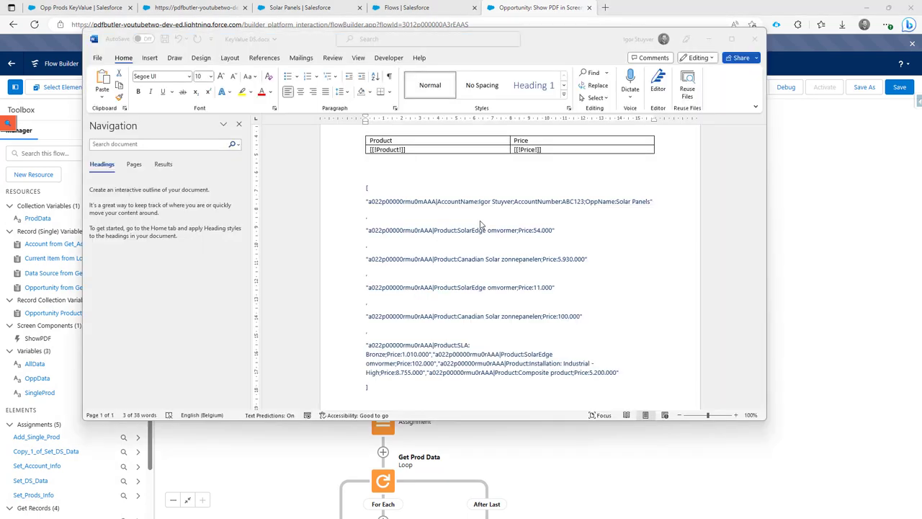
pyautogui.click(344, 204)
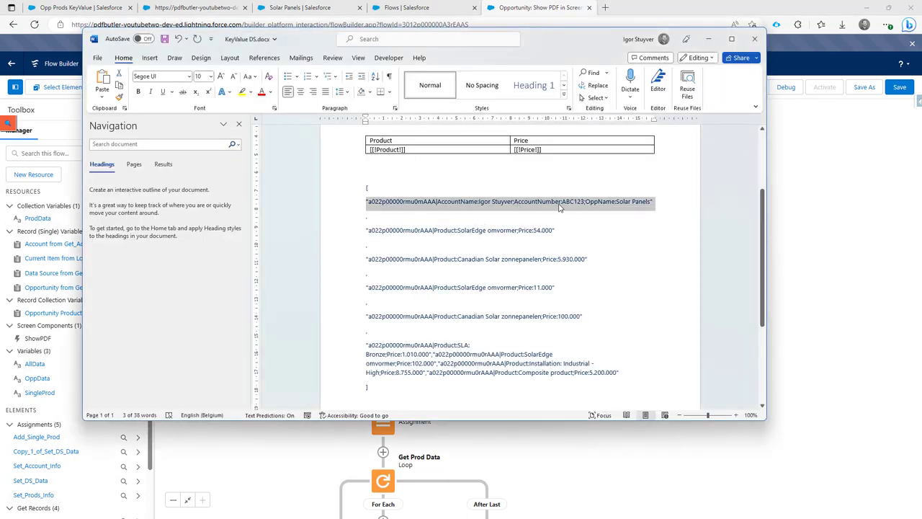
pyautogui.hotkey('alt', 'Tab')
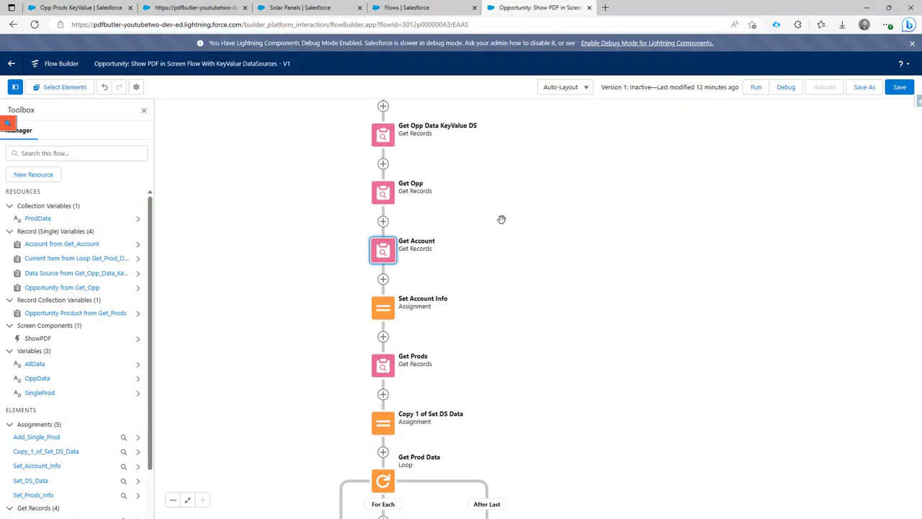
# Open the Set Account Info assignment and examine the data source Id, the | separator and the AccountName: key added to OppData.
pyautogui.doubleClick(387, 314)
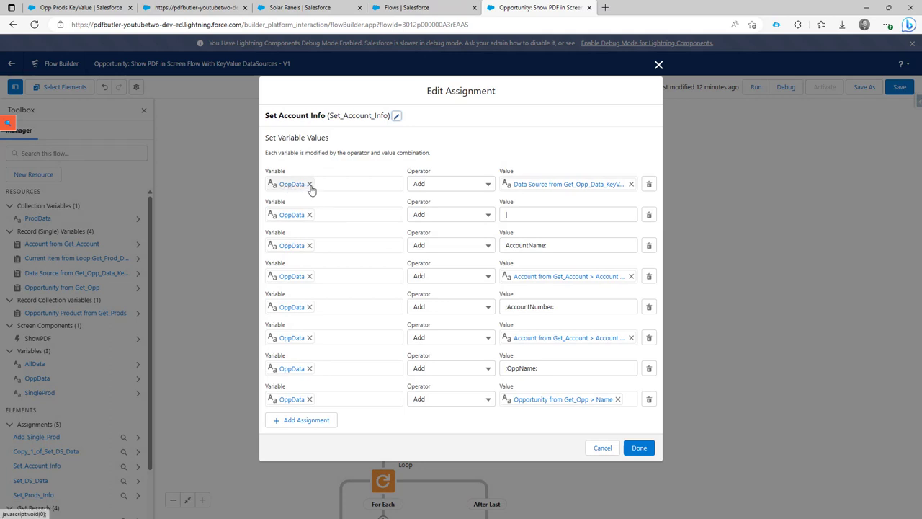
pyautogui.click(556, 186)
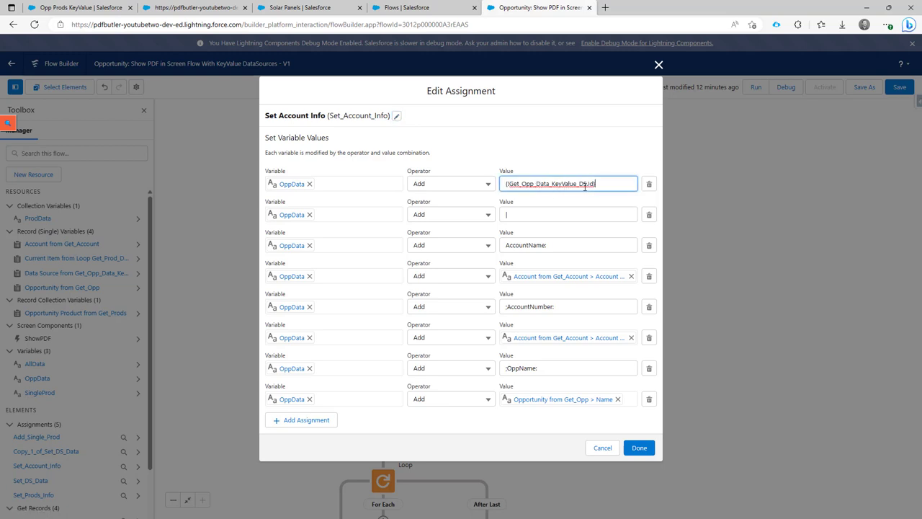
pyautogui.moveTo(602, 185); pyautogui.dragTo(492, 193)
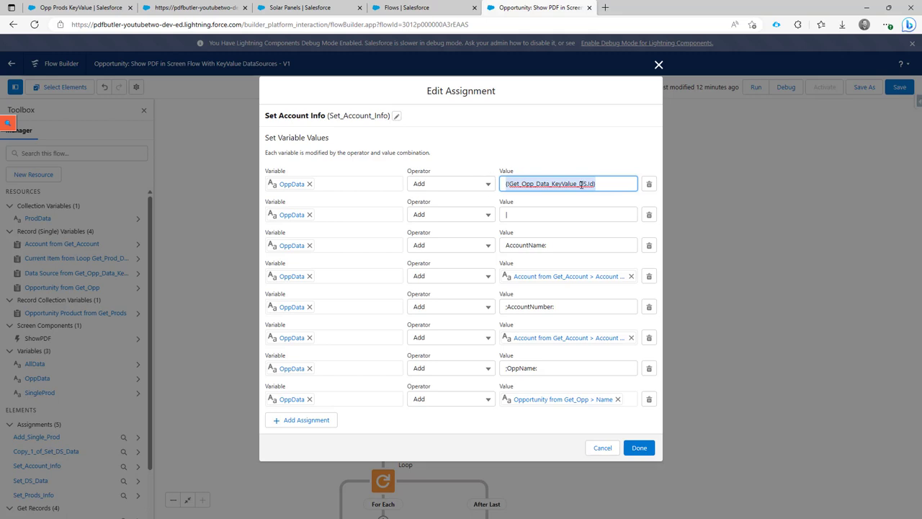
pyautogui.click(549, 210)
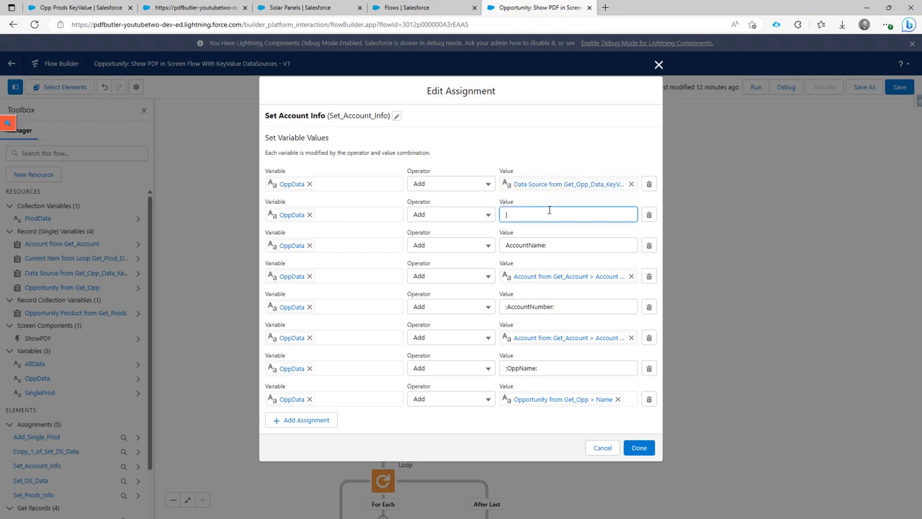
pyautogui.doubleClick(531, 246)
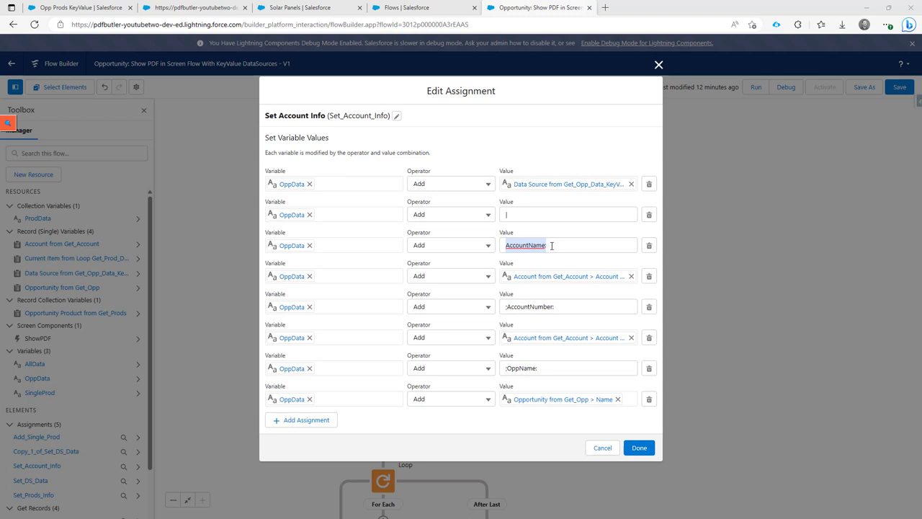
# Switch to KeyValue DS.docx, highlight the AccountName key and its value in the first entry, and return to the flow.
pyautogui.hotkey('alt', 'Tab')
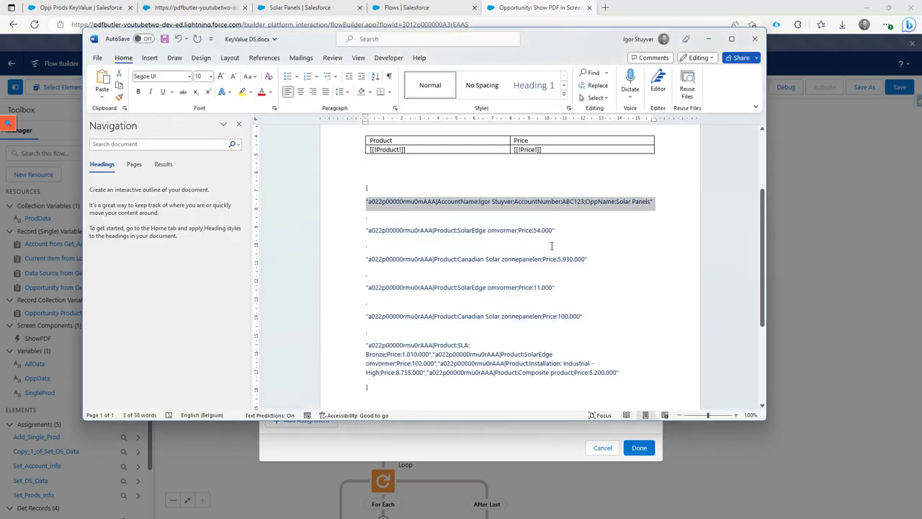
pyautogui.click(462, 202)
pyautogui.doubleClick(462, 203)
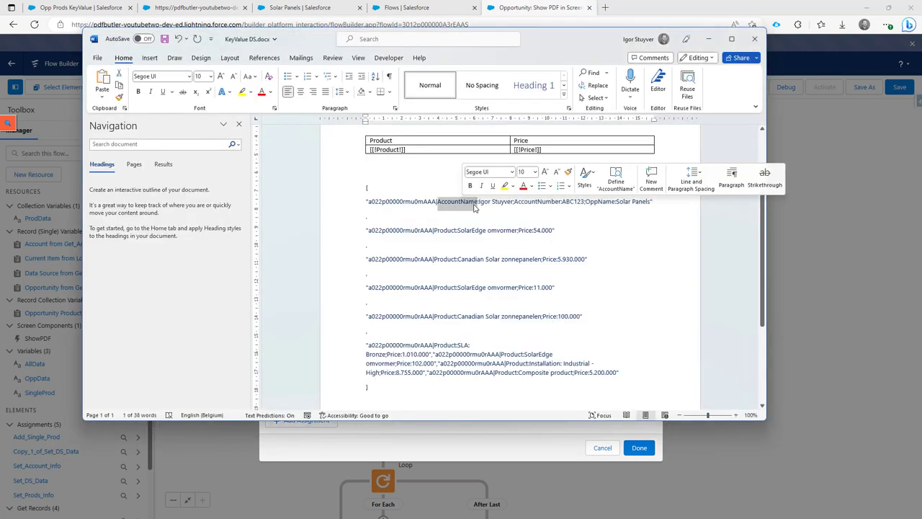
pyautogui.click(481, 202)
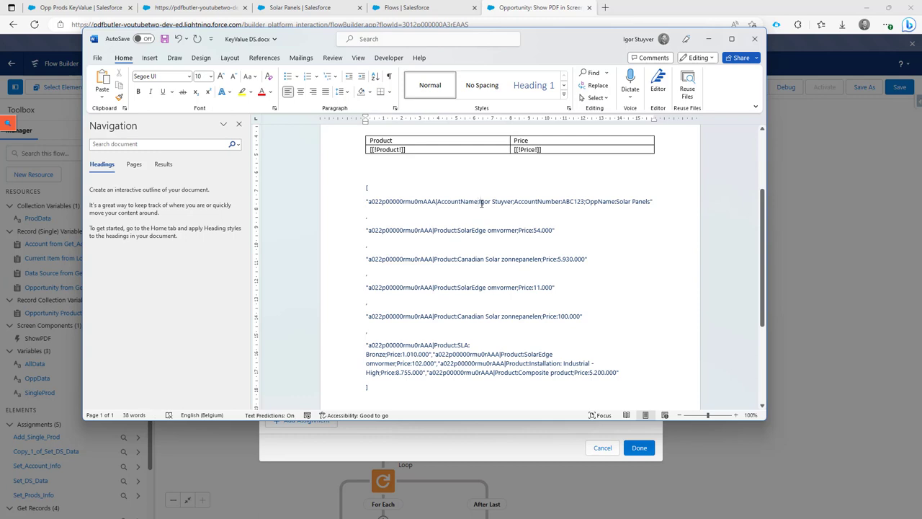
pyautogui.moveTo(481, 203); pyautogui.dragTo(496, 205)
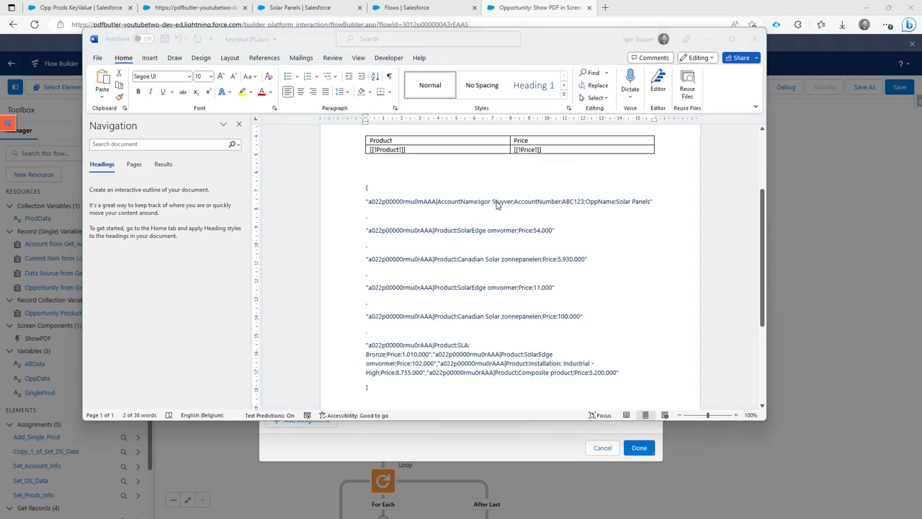
pyautogui.hotkey('alt', 'Tab')
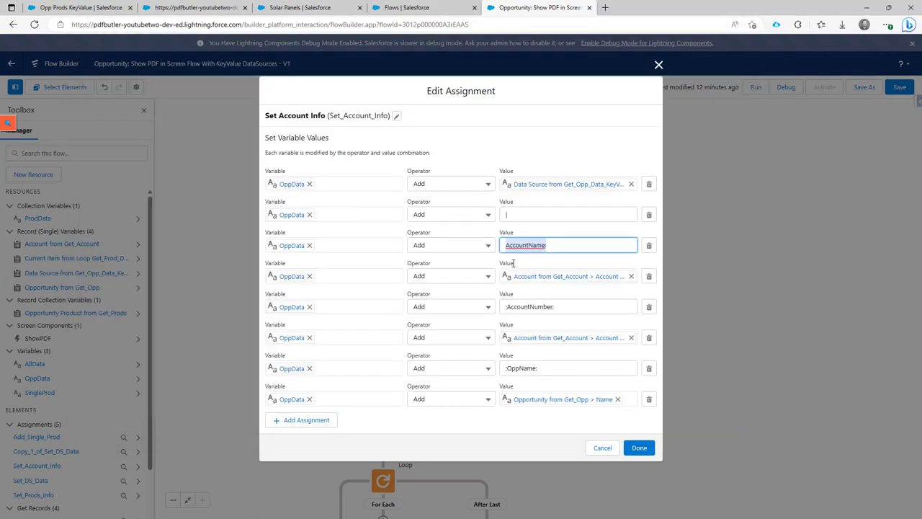
# Examine the account name reference and the ;AccountNumber: and ;OppName: keys in the Set Account Info assignment.
pyautogui.click(584, 281)
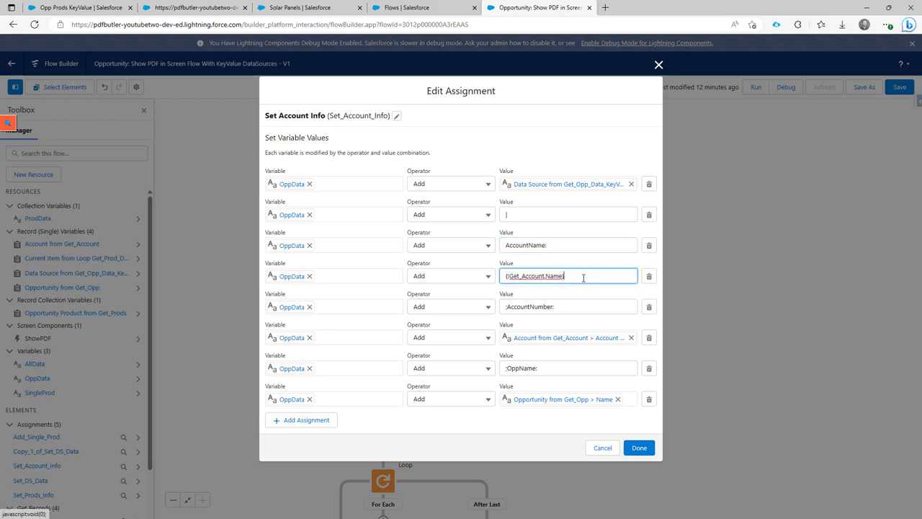
pyautogui.press('BackSpace')
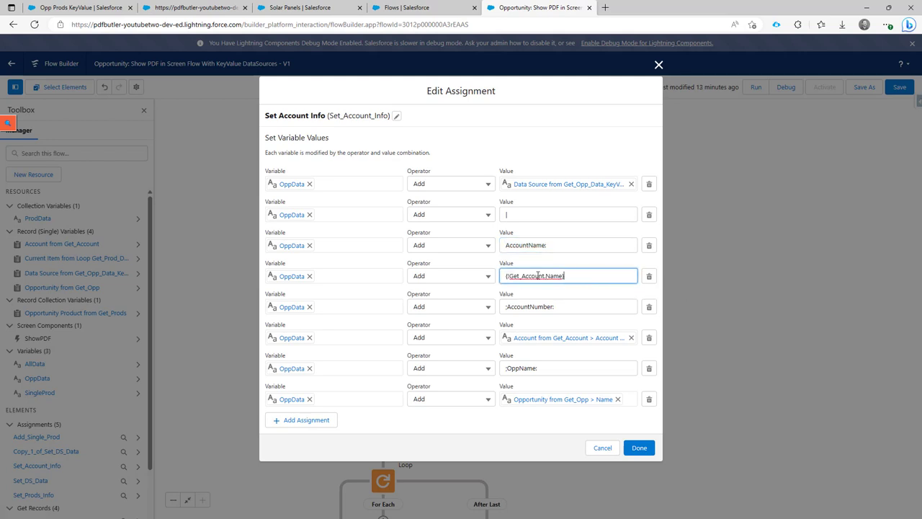
pyautogui.click(507, 307)
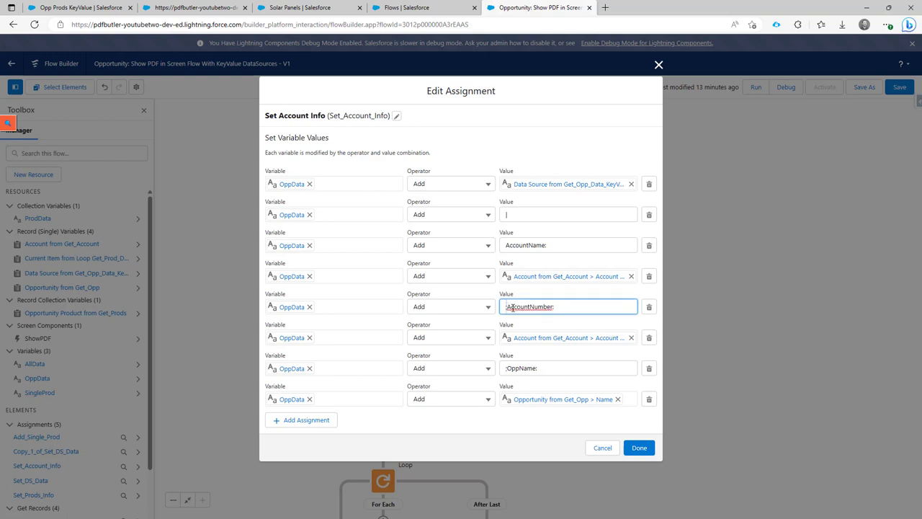
pyautogui.doubleClick(533, 307)
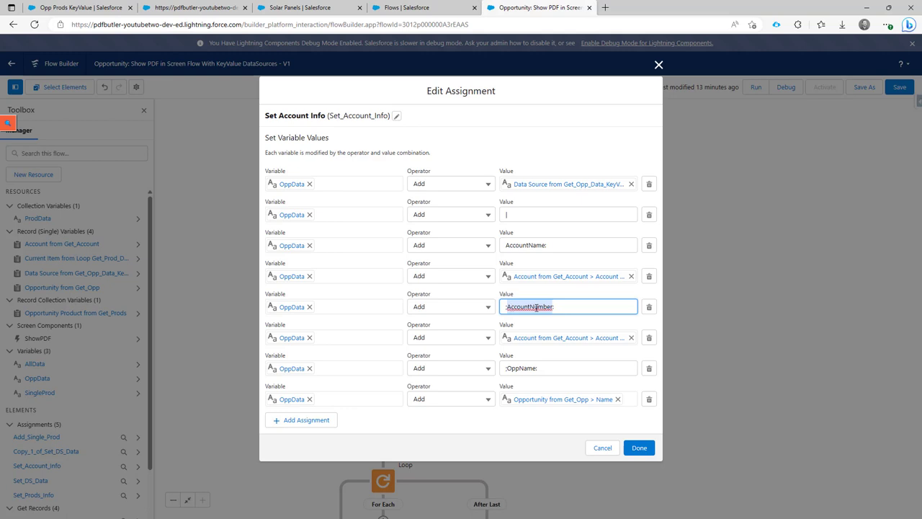
pyautogui.click(557, 306)
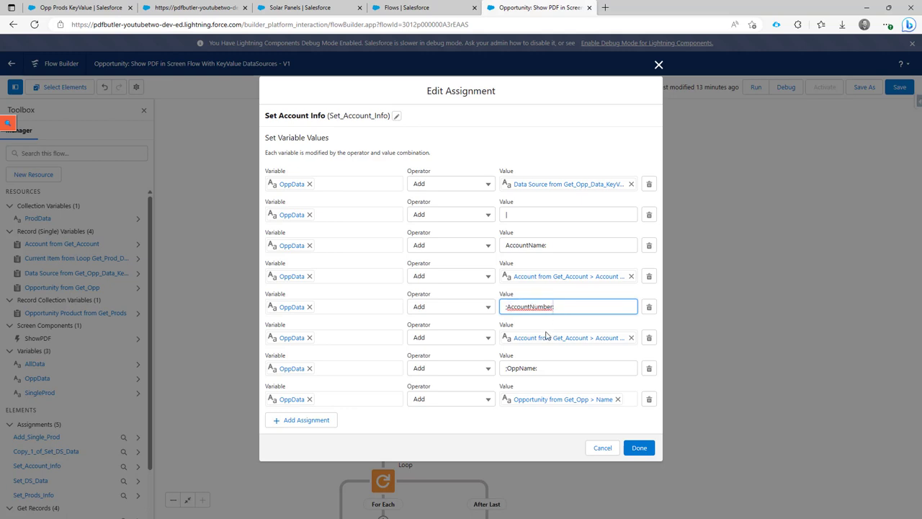
pyautogui.click(507, 368)
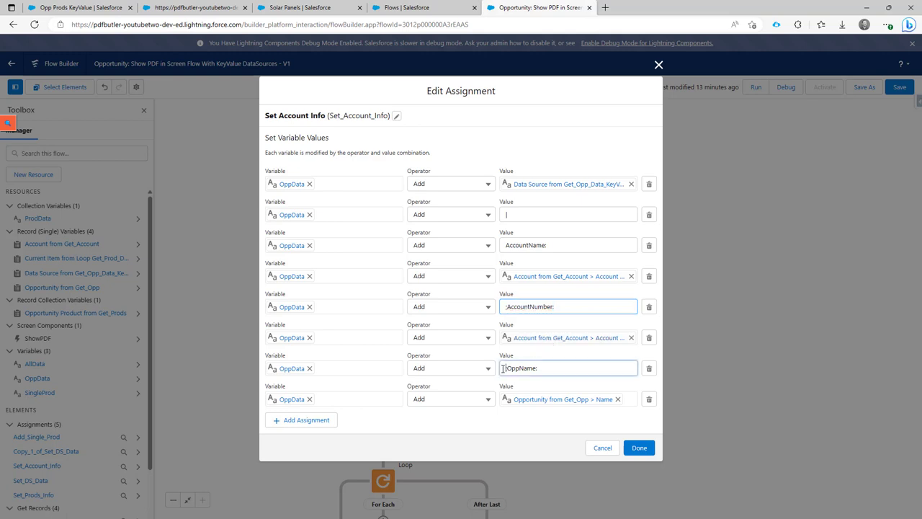
pyautogui.doubleClick(517, 368)
pyautogui.click(539, 367)
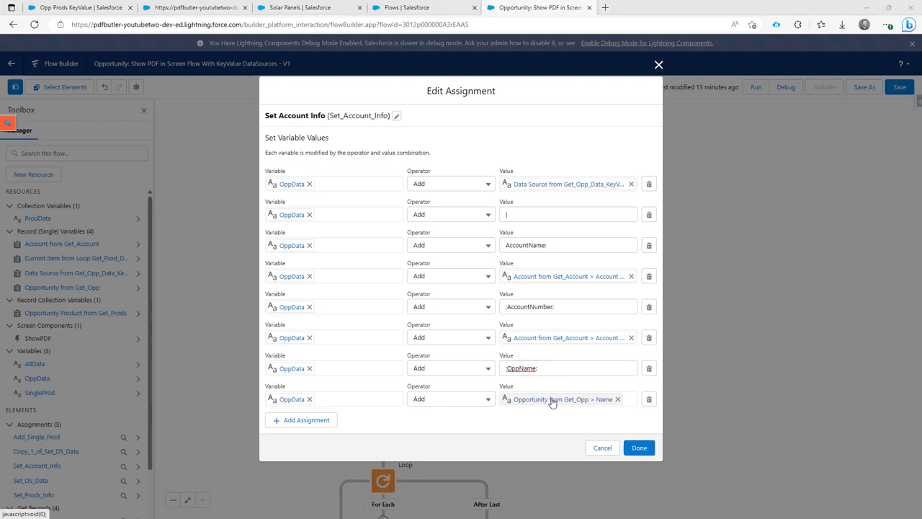
# Highlight the first entry, the product entries and the opening bracket in KeyValue DS.docx, then close the Set Account Info assignment without changes.
pyautogui.hotkey('alt', 'Tab')
pyautogui.click(348, 208)
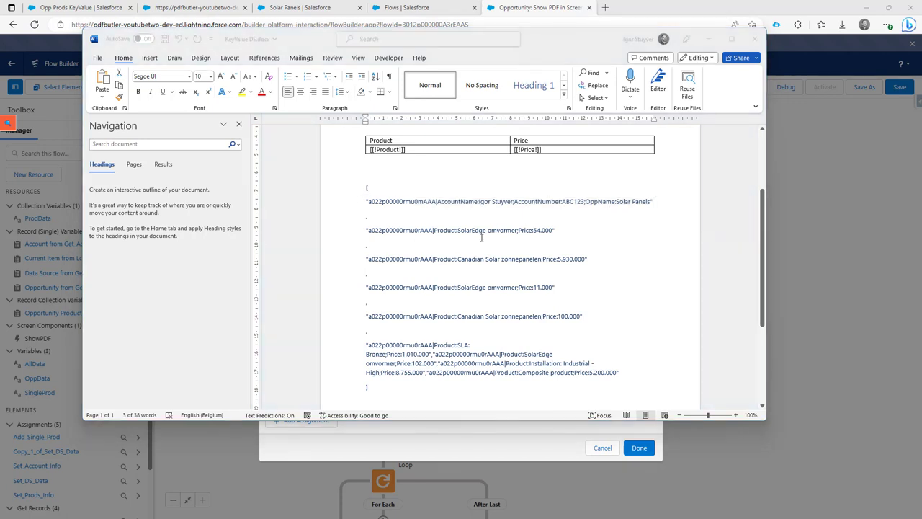
pyautogui.hotkey('alt', 'Tab')
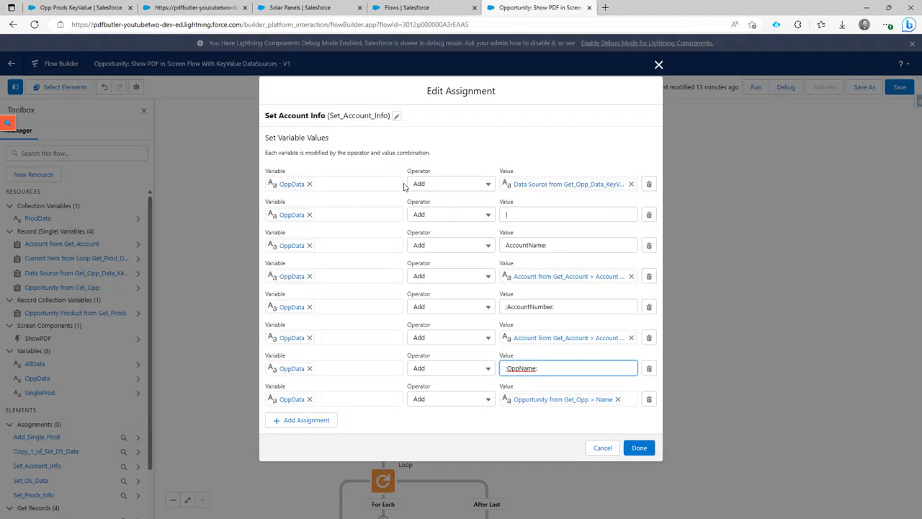
pyautogui.hotkey('alt', 'Tab')
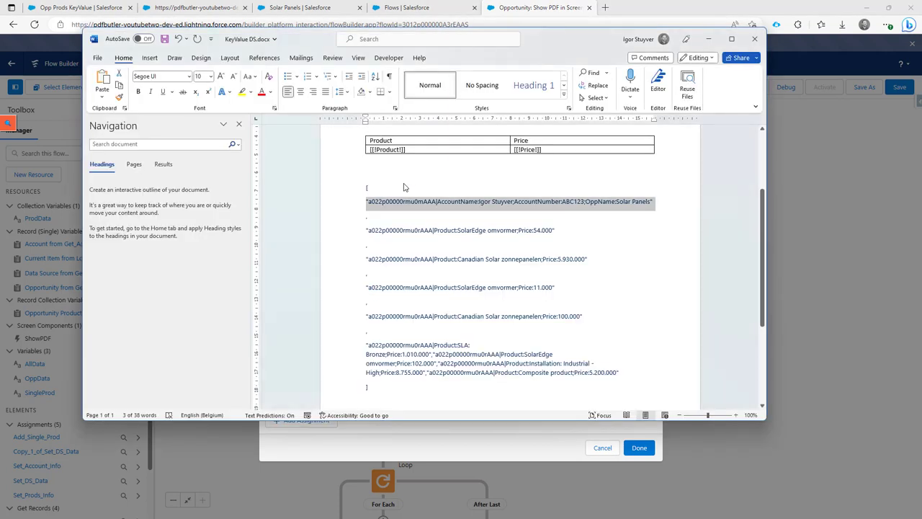
pyautogui.moveTo(408, 219); pyautogui.dragTo(414, 363)
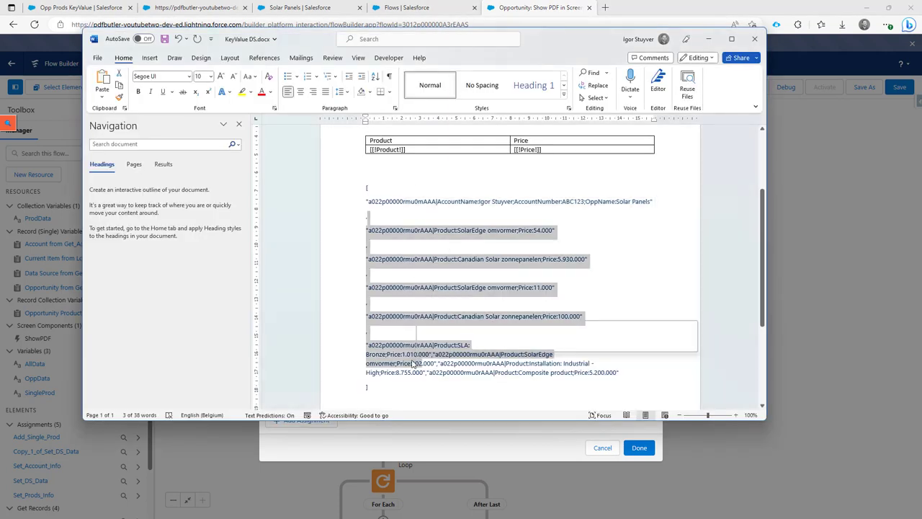
pyautogui.click(343, 188)
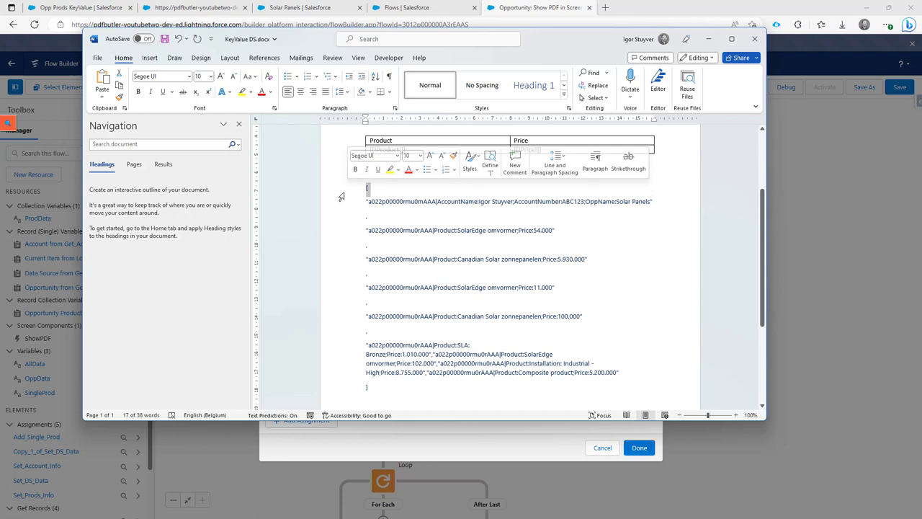
pyautogui.click(616, 461)
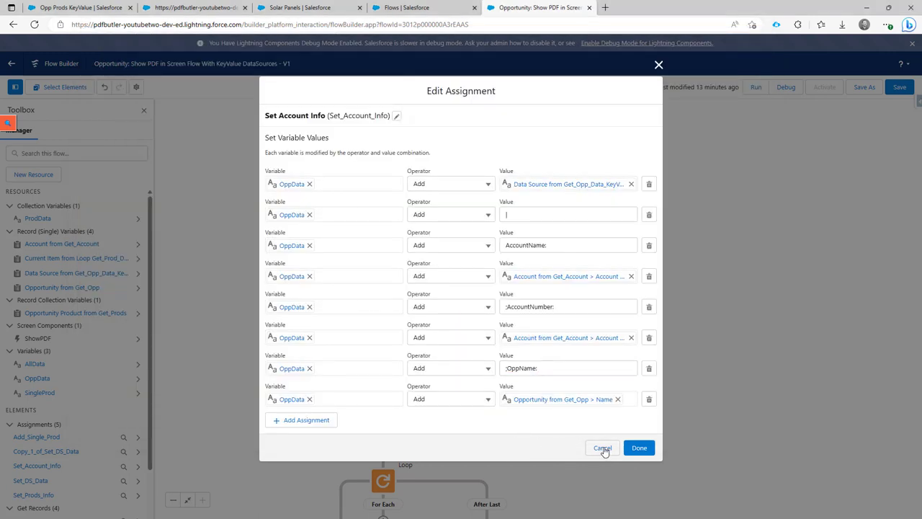
pyautogui.click(602, 448)
# Open the AllData variable, review its data type and collection setting, and close it without changes.
pyautogui.scroll(-2, 547, 320)
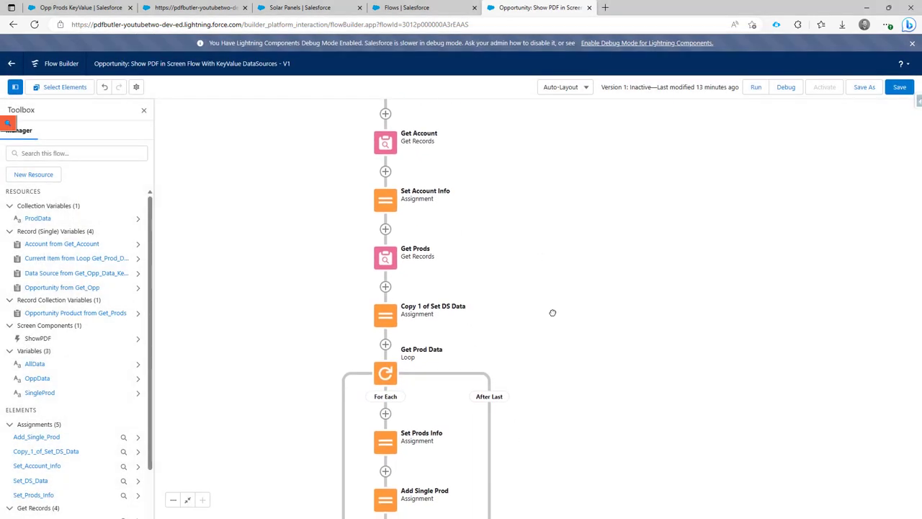
pyautogui.scroll(-1, 555, 299)
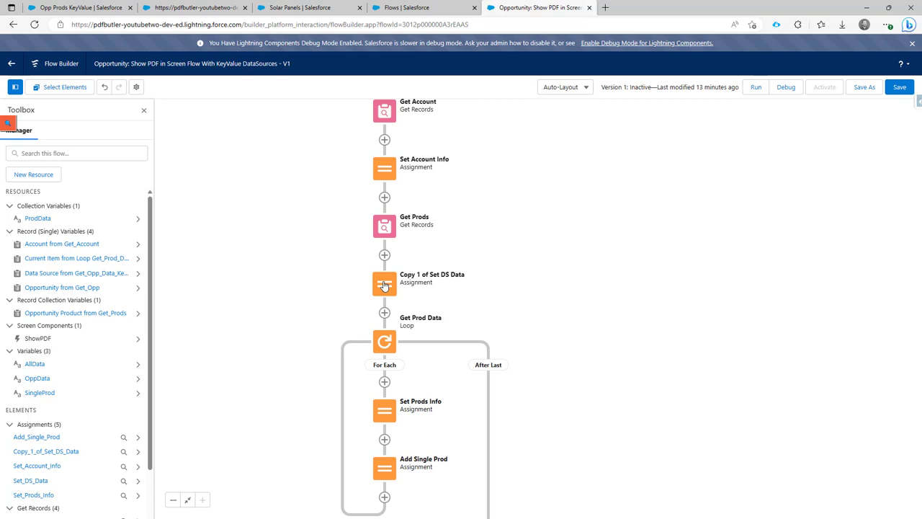
pyautogui.click(35, 366)
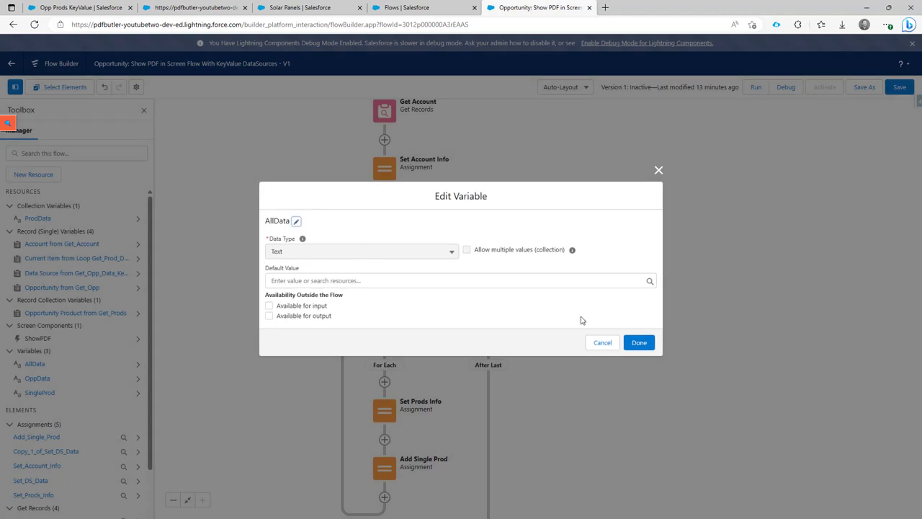
pyautogui.click(602, 343)
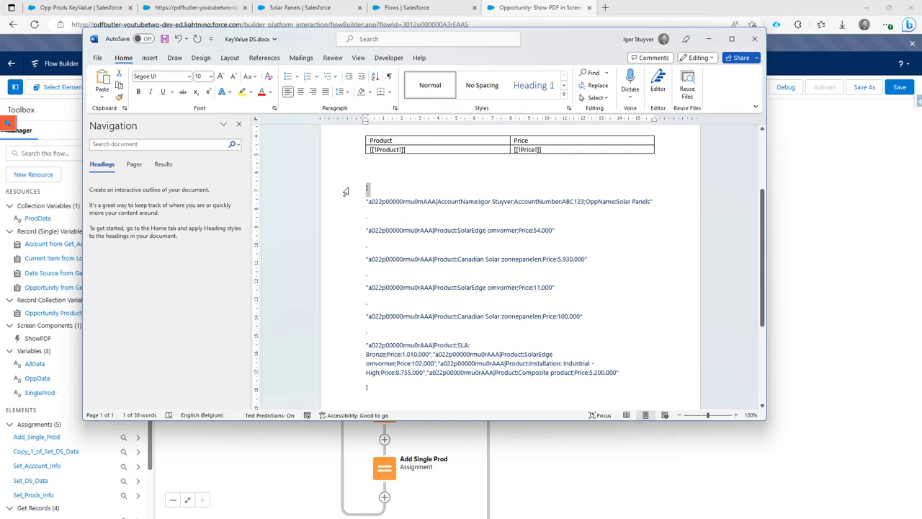
# Highlight the opportunity entry and the product entries in KeyValue DS.docx as the content for AllData, and return to the flow.
pyautogui.moveTo(364, 202); pyautogui.dragTo(513, 202)
pyautogui.moveTo(353, 230); pyautogui.dragTo(350, 321)
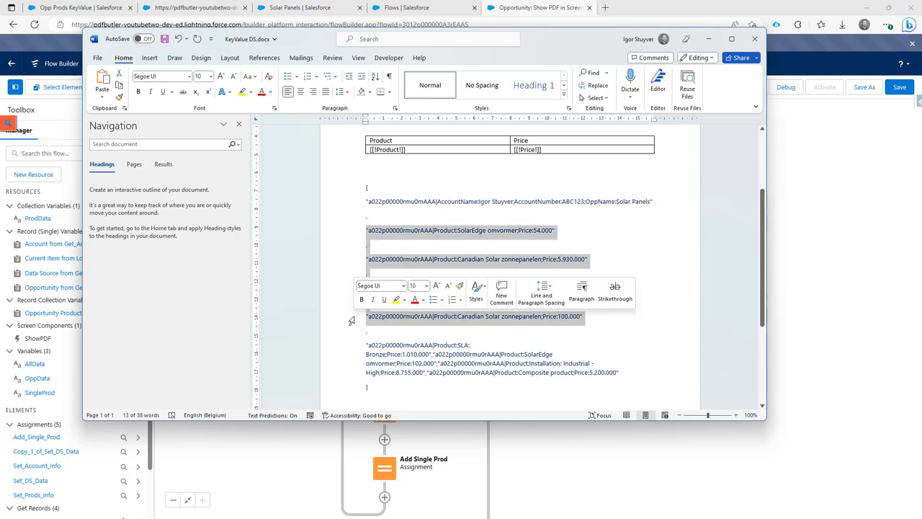
pyautogui.hotkey('ctrl', 'c')
pyautogui.hotkey('alt', 'Tab')
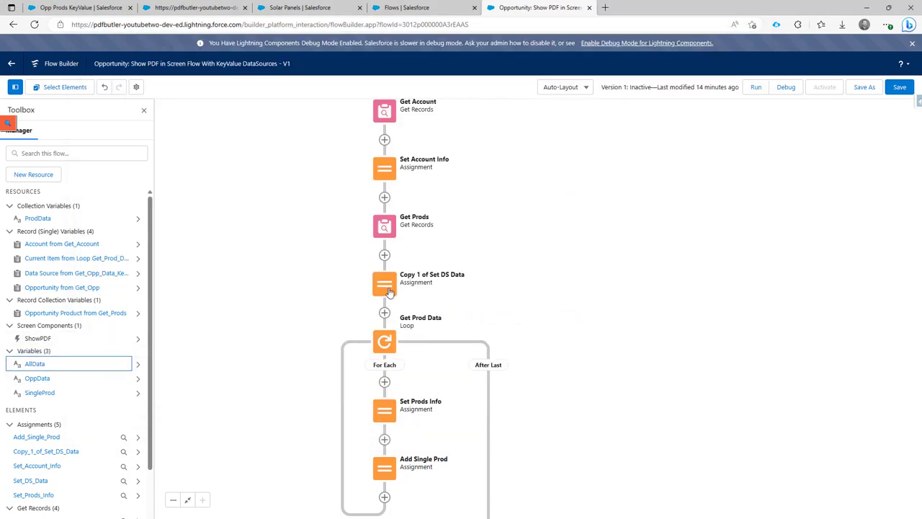
# Open the Copy 1 of Set DS Data assignment and compare the opening bracket and quotes around OppData with KeyValue DS.docx.
pyautogui.doubleClick(389, 292)
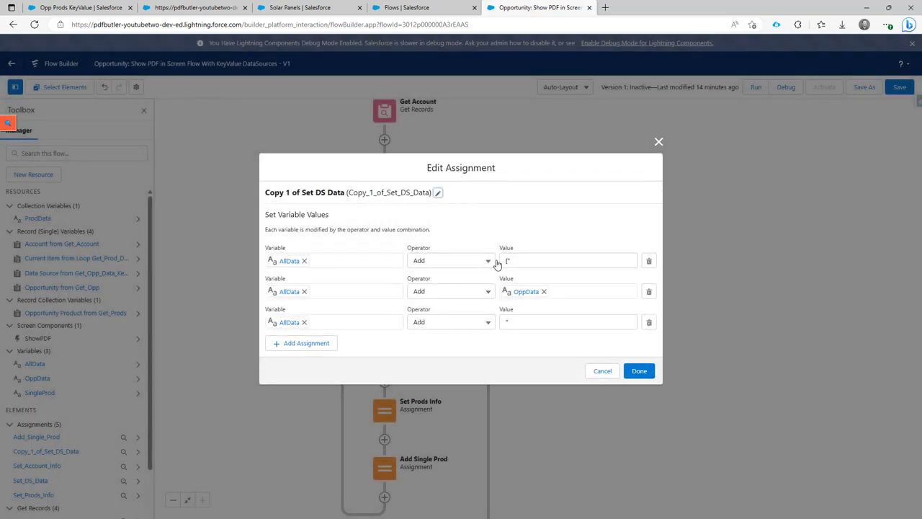
pyautogui.click(503, 261)
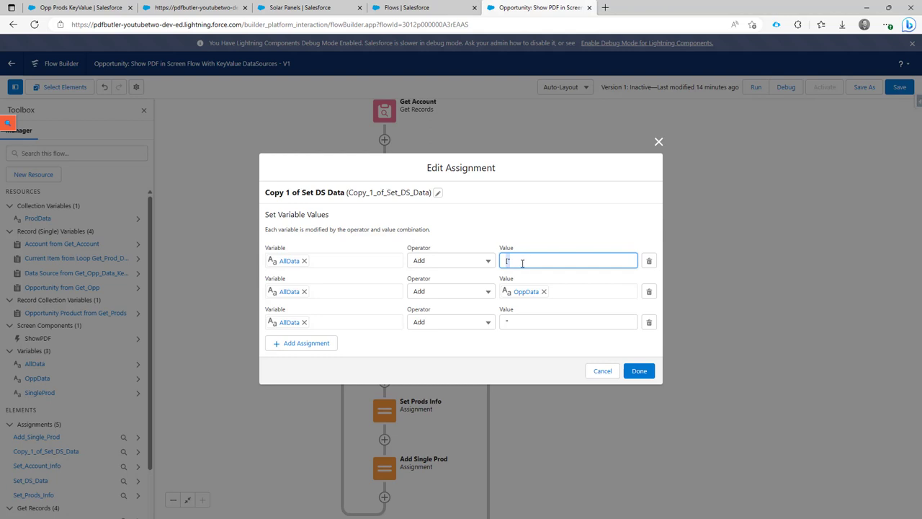
pyautogui.hotkey('alt', 'Tab')
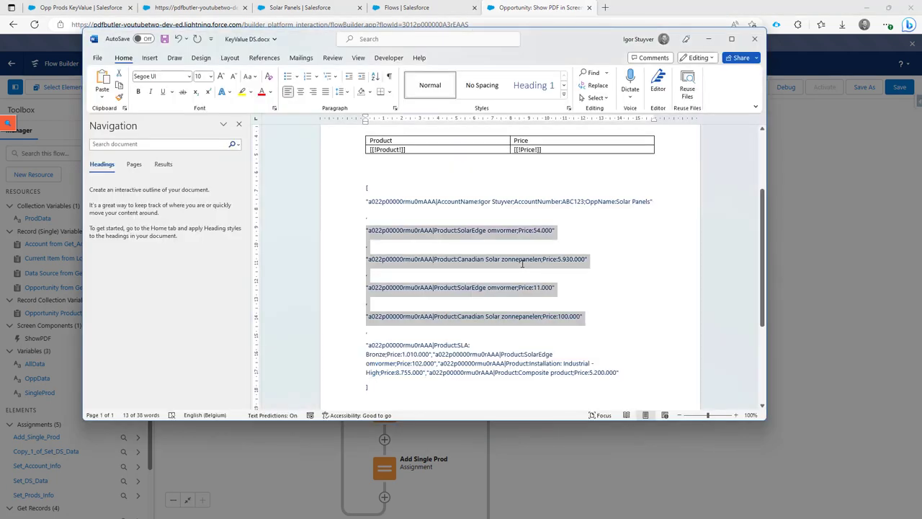
pyautogui.click(368, 189)
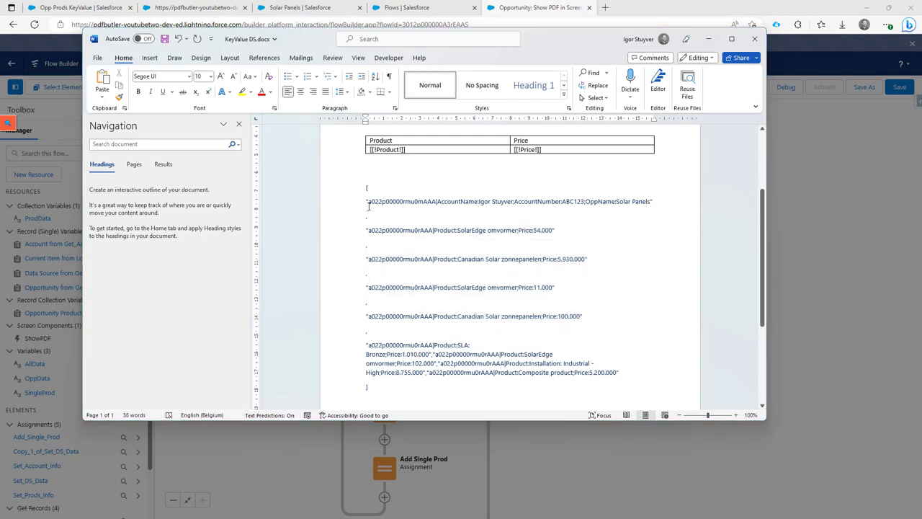
pyautogui.hotkey('alt', 'Tab')
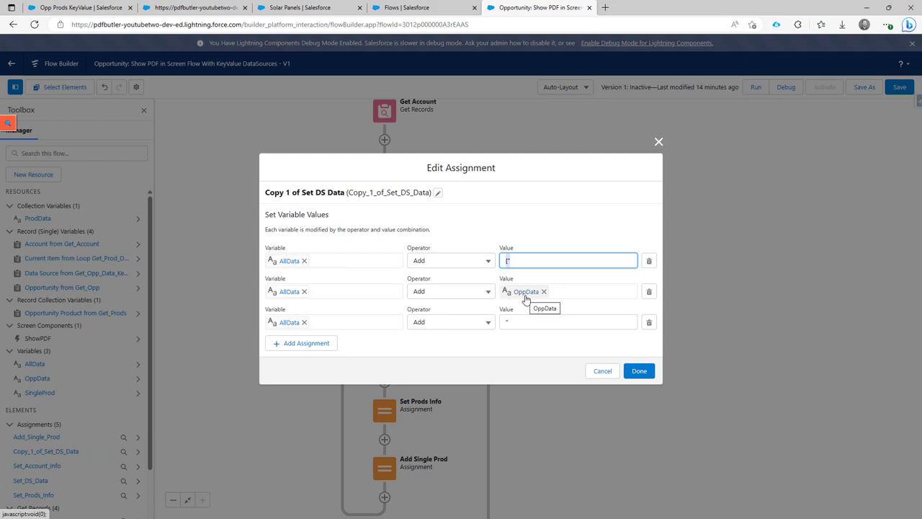
pyautogui.click(517, 321)
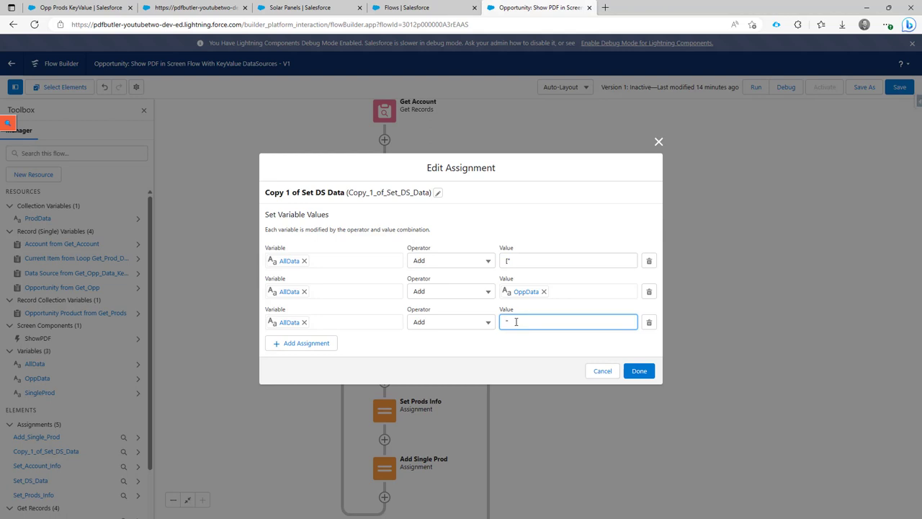
# Highlight the opening bracket and opportunity entry in KeyValue DS.docx, then close the Copy 1 of Set DS Data assignment without changes.
pyautogui.hotkey('alt', 'Tab')
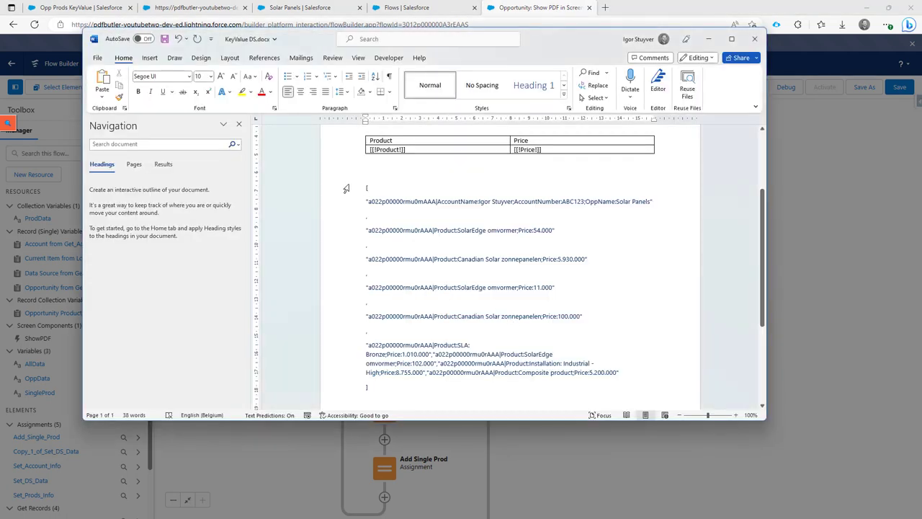
pyautogui.moveTo(347, 189); pyautogui.dragTo(350, 205)
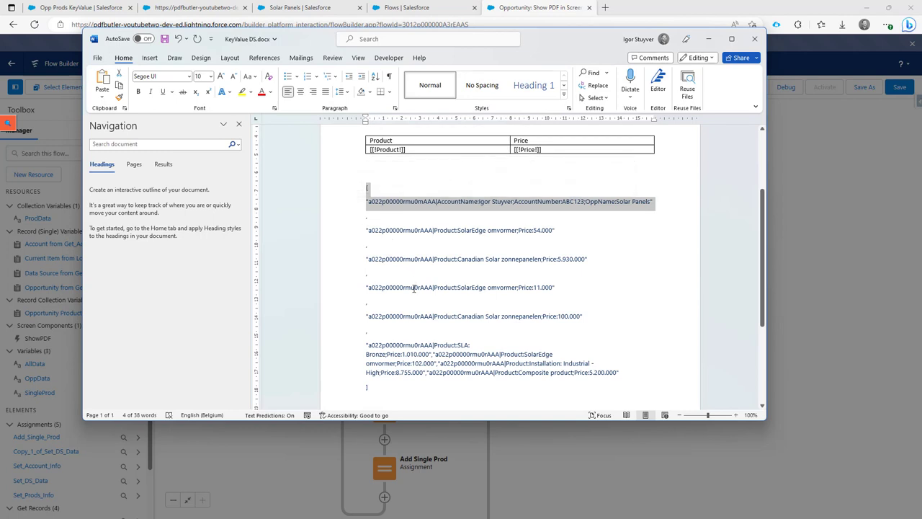
pyautogui.hotkey('alt', 'Tab')
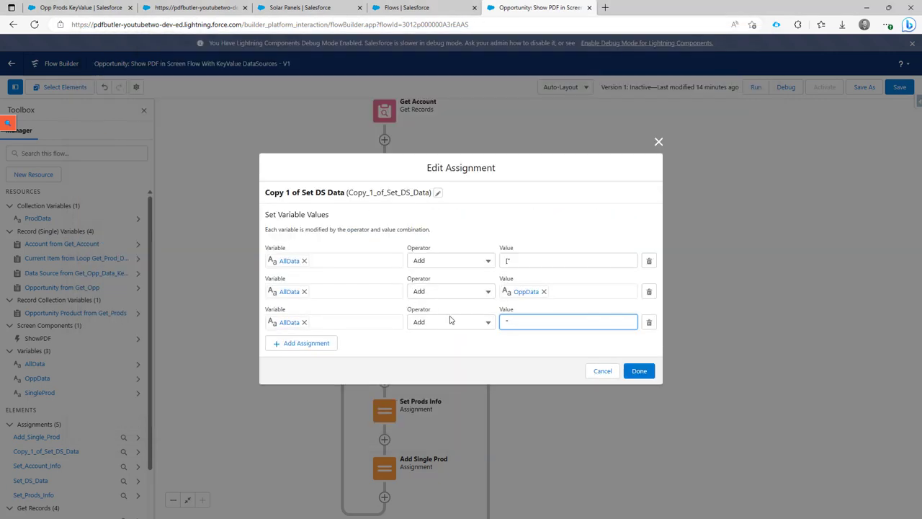
pyautogui.click(600, 371)
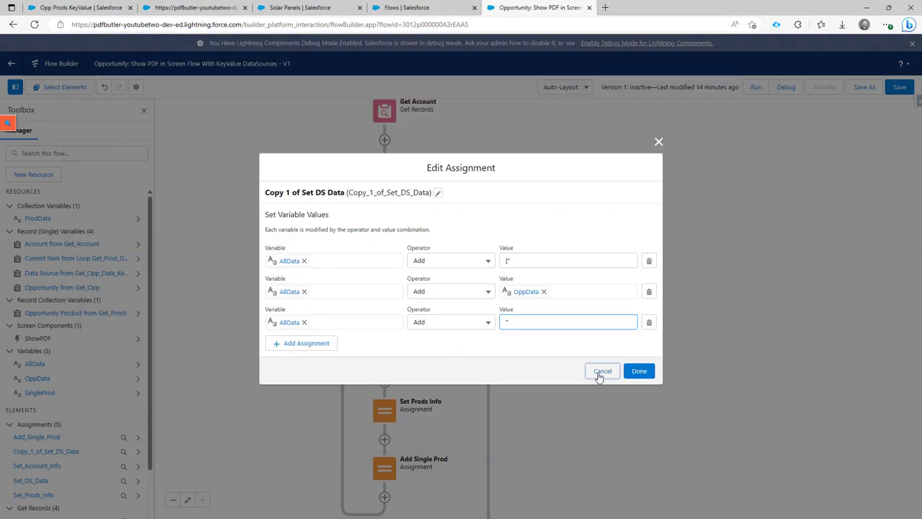
# Open the Set Prods Info assignment inside the Get Prod Data loop and highlight the data source ID assigned to SingleProd.
pyautogui.scroll(-3, 583, 372)
pyautogui.scroll(1, 596, 361)
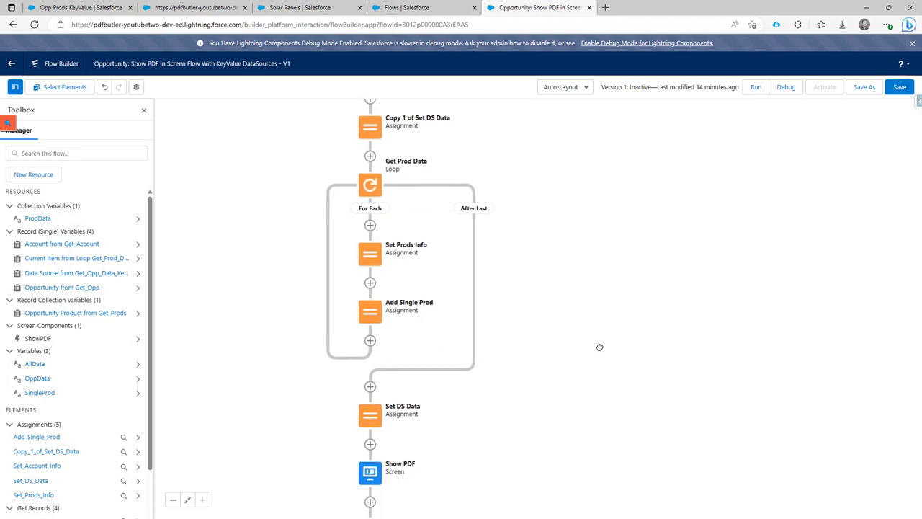
pyautogui.scroll(2, 485, 179)
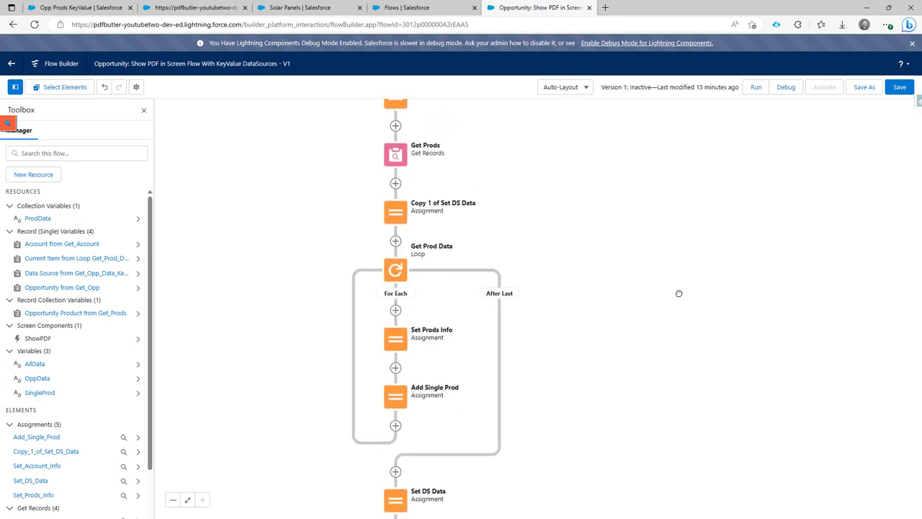
pyautogui.moveTo(679, 293); pyautogui.dragTo(662, 220)
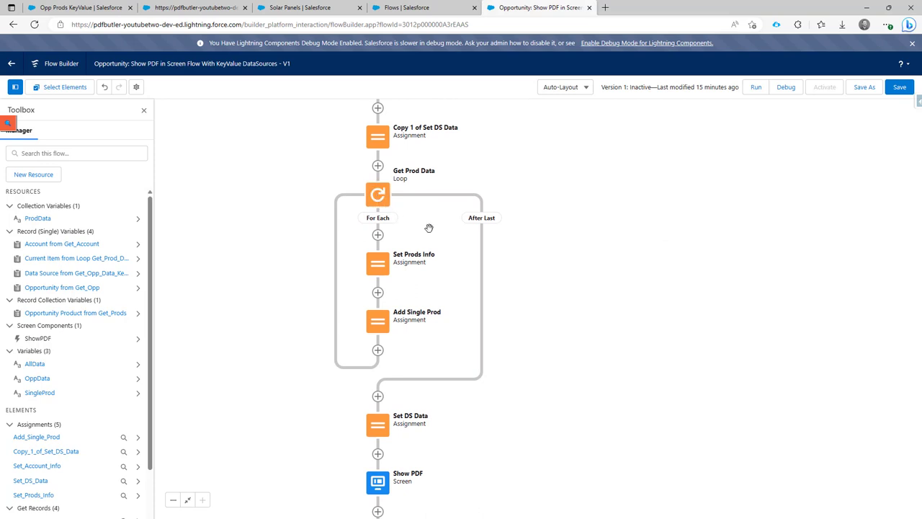
pyautogui.scroll(-1, 700, 221)
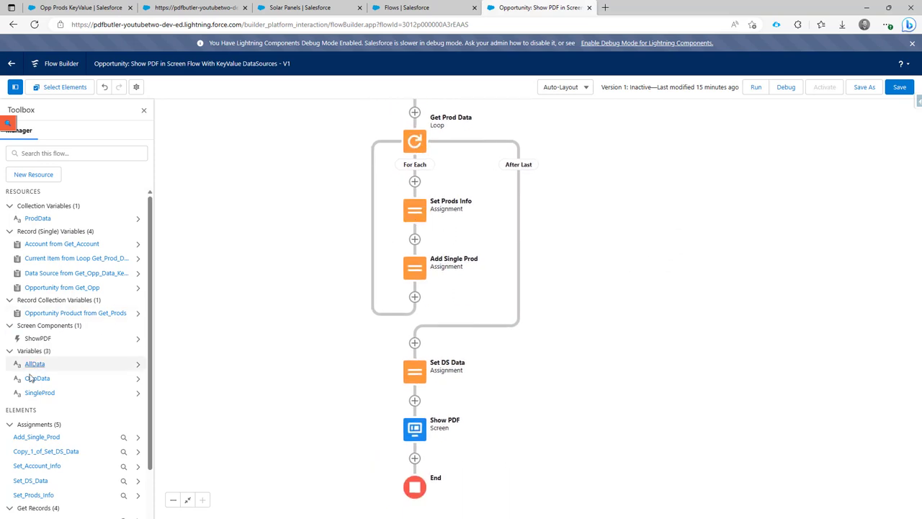
pyautogui.doubleClick(417, 219)
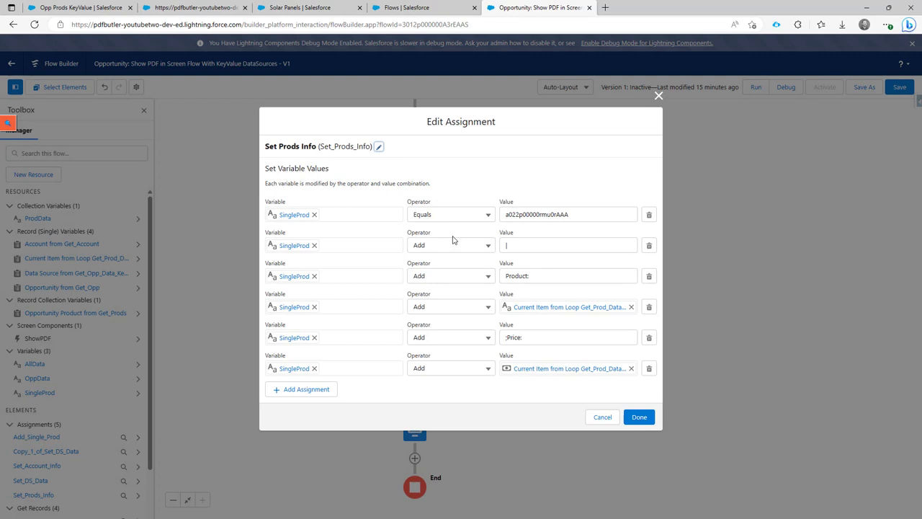
pyautogui.doubleClick(515, 216)
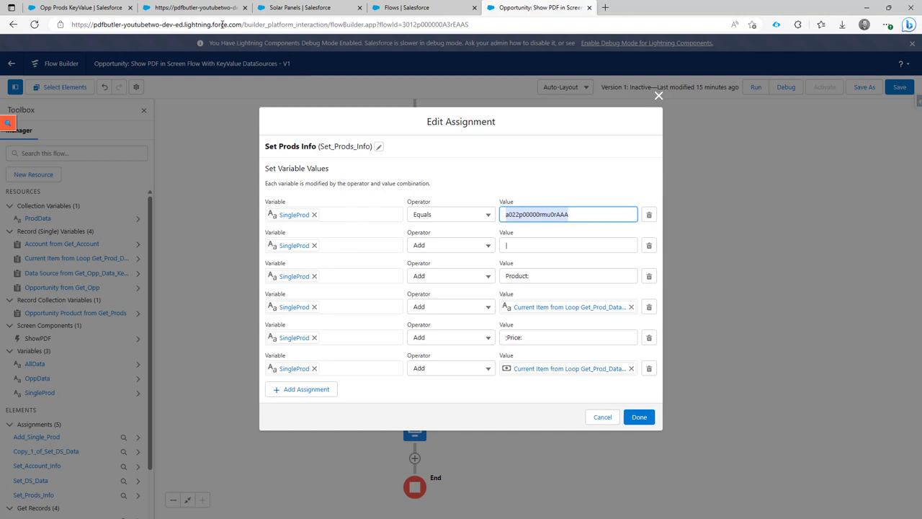
# Highlight and copy the Customer Data Source Id on the Opp Prods KeyValue record, then return to the Set Prods Info assignment.
pyautogui.click(101, 8)
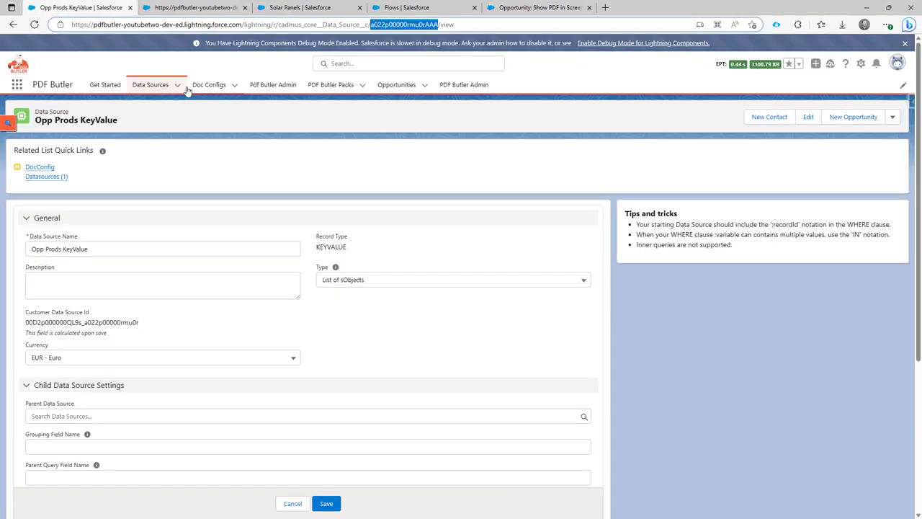
pyautogui.click(114, 320)
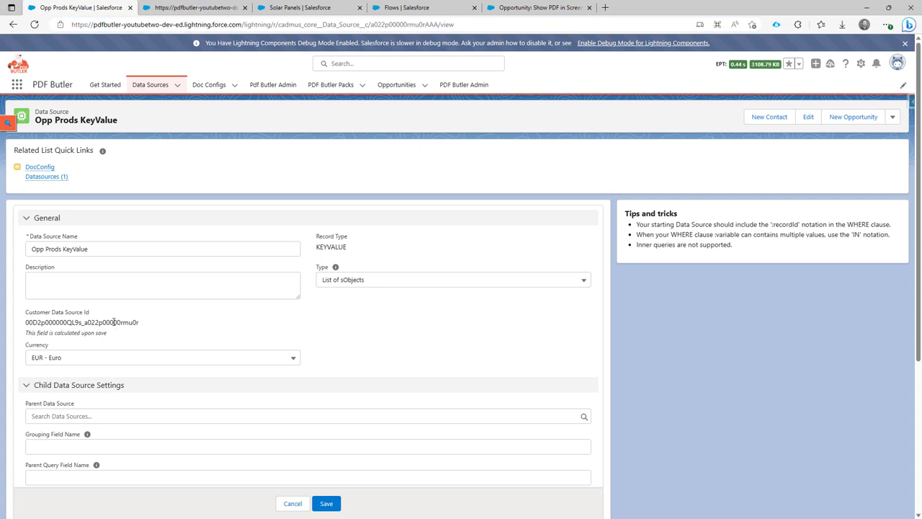
pyautogui.doubleClick(114, 321)
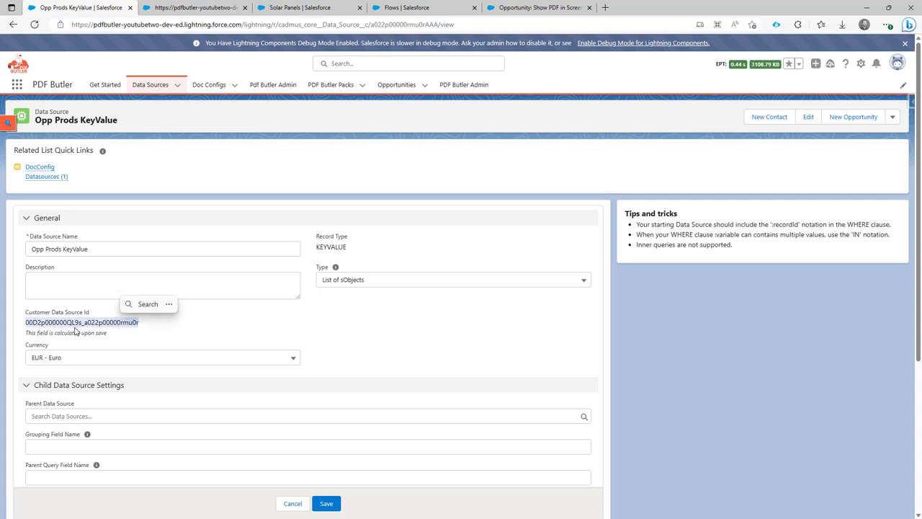
pyautogui.hotkey('ctrl', 'c')
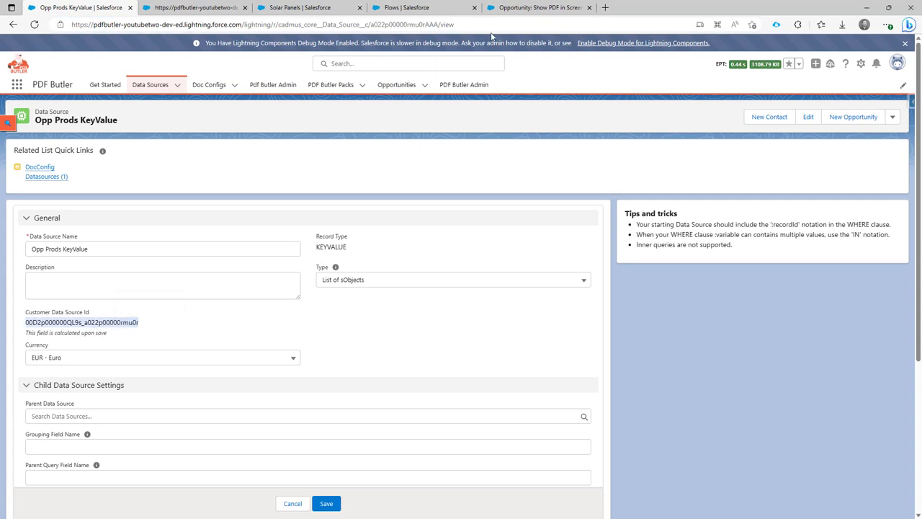
pyautogui.click(536, 8)
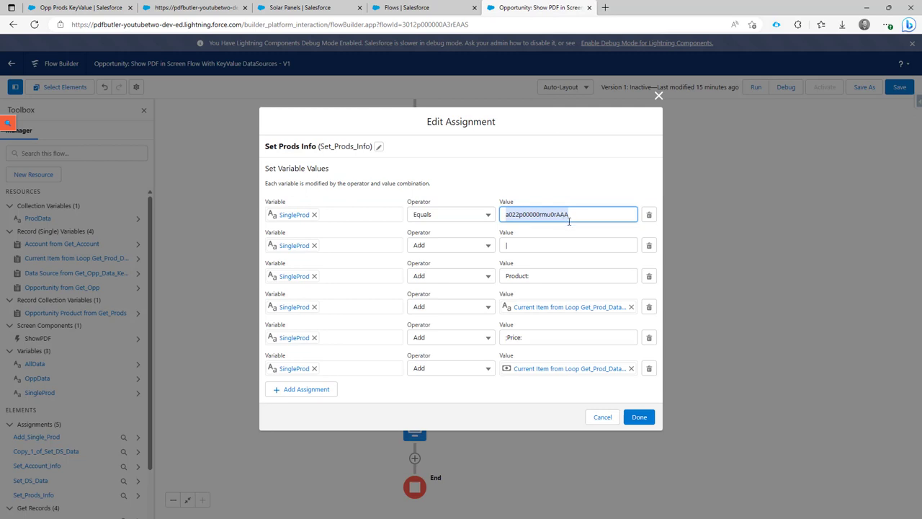
# Review the pipe separator, the Product and Price keys, and their loop item values added to SingleProd in Set Prods Info.
pyautogui.click(554, 245)
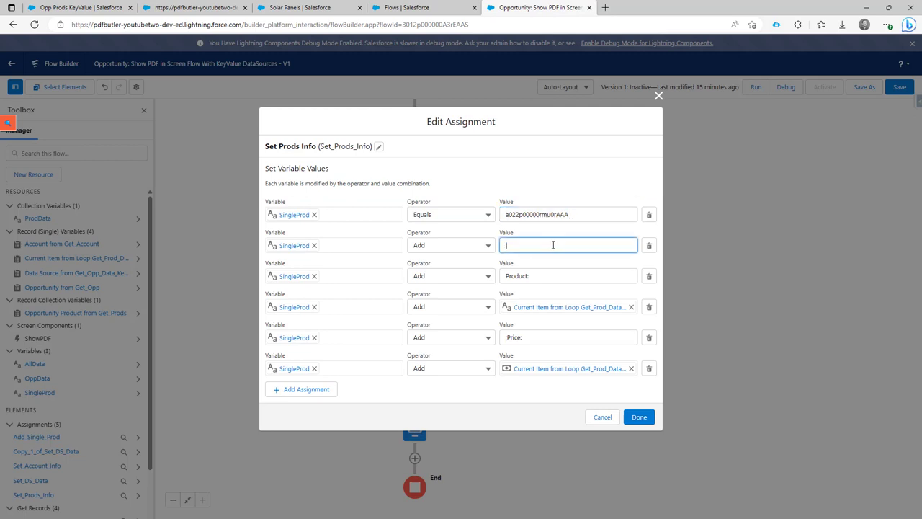
pyautogui.click(543, 275)
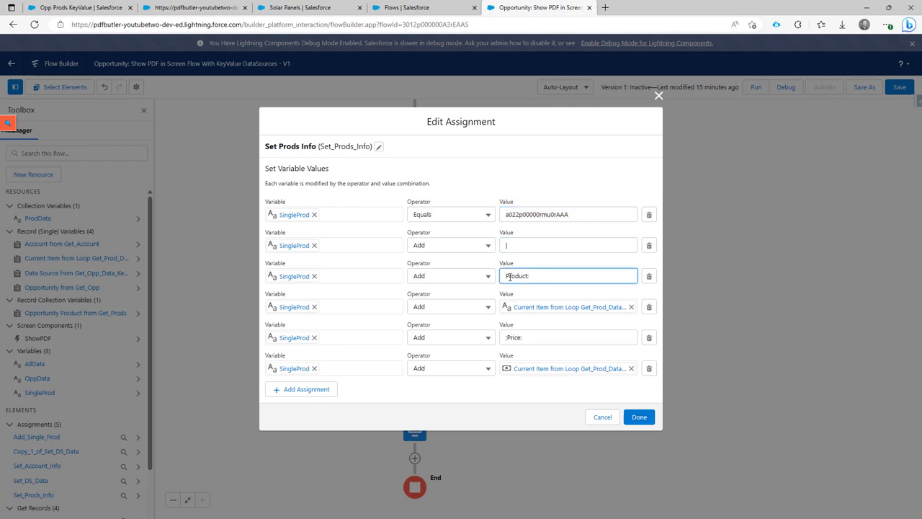
pyautogui.press('BackSpace')
pyautogui.click(553, 308)
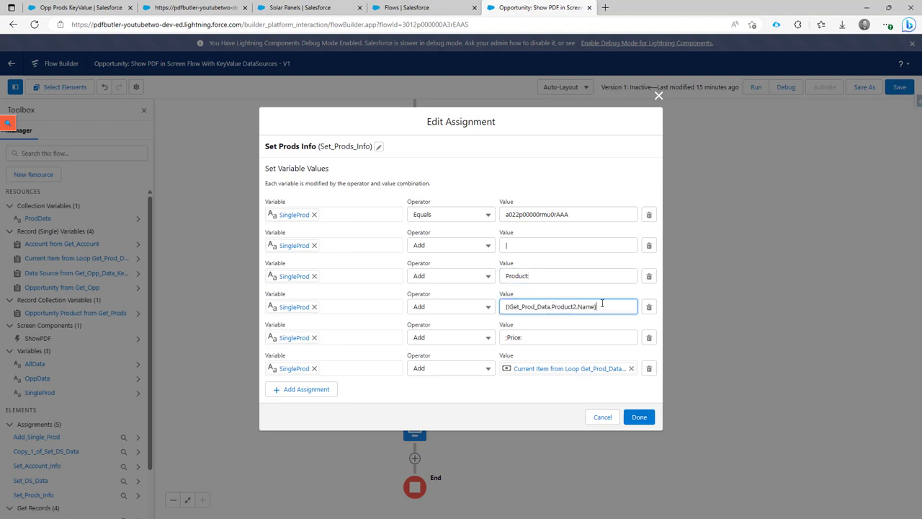
pyautogui.click(507, 341)
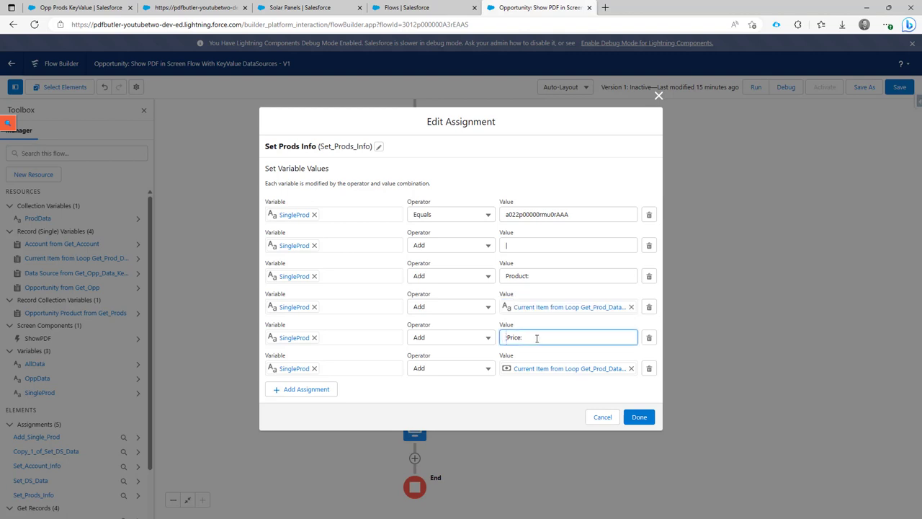
pyautogui.doubleClick(515, 339)
pyautogui.press('End')
pyautogui.press('BackSpace')
pyautogui.click(550, 371)
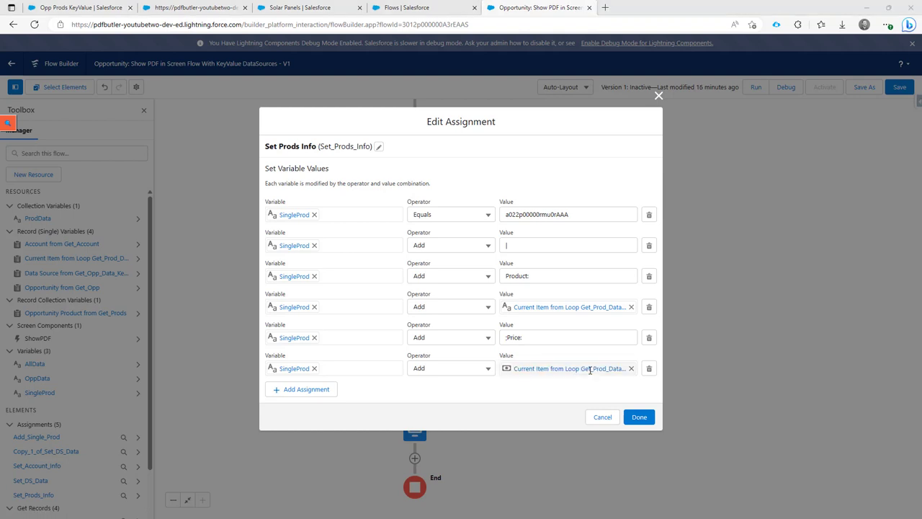
# Highlight the first product entry in KeyValue DS.docx as the SingleProd content, then close the Set Prods Info assignment without changes.
pyautogui.hotkey('alt', 'Tab')
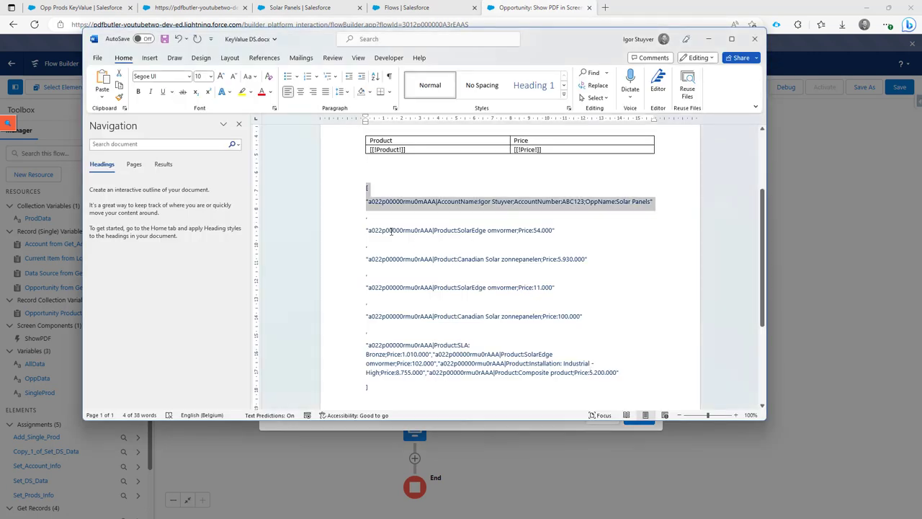
pyautogui.moveTo(367, 230); pyautogui.dragTo(557, 238)
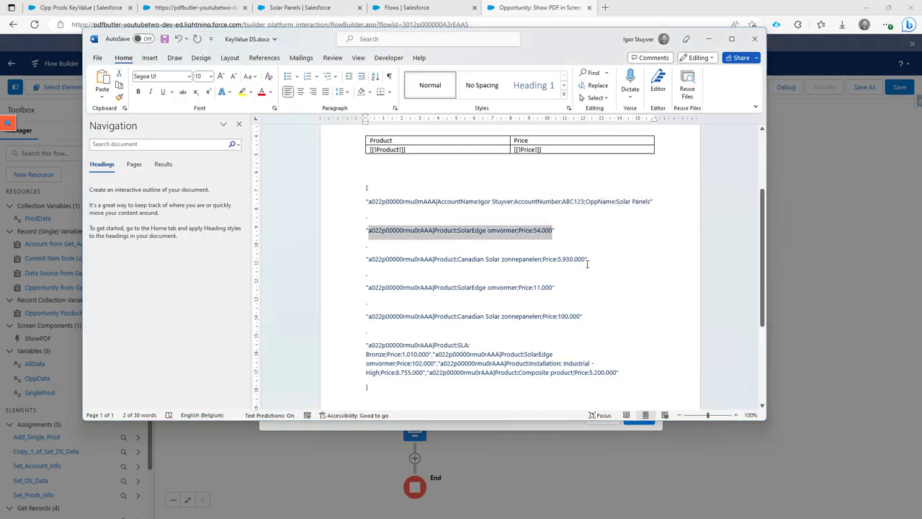
pyautogui.hotkey('alt', 'Tab')
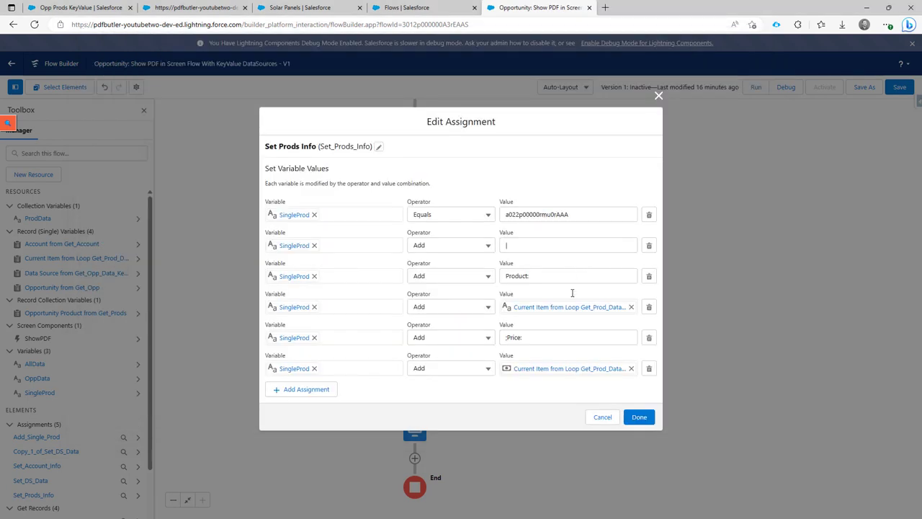
pyautogui.click(601, 419)
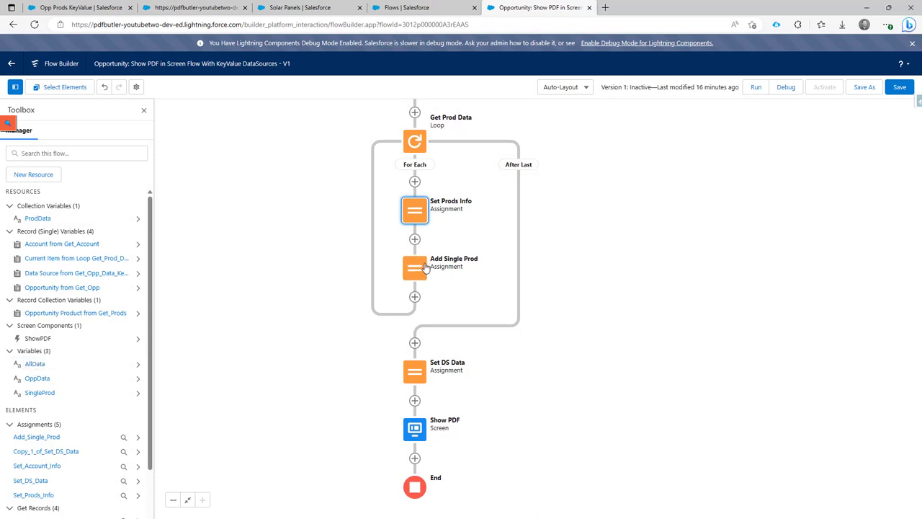
# Open the Add Single Prod assignment and compare its leading comma and quote with the comma before the first product in KeyValue DS.docx.
pyautogui.doubleClick(425, 268)
pyautogui.click(507, 261)
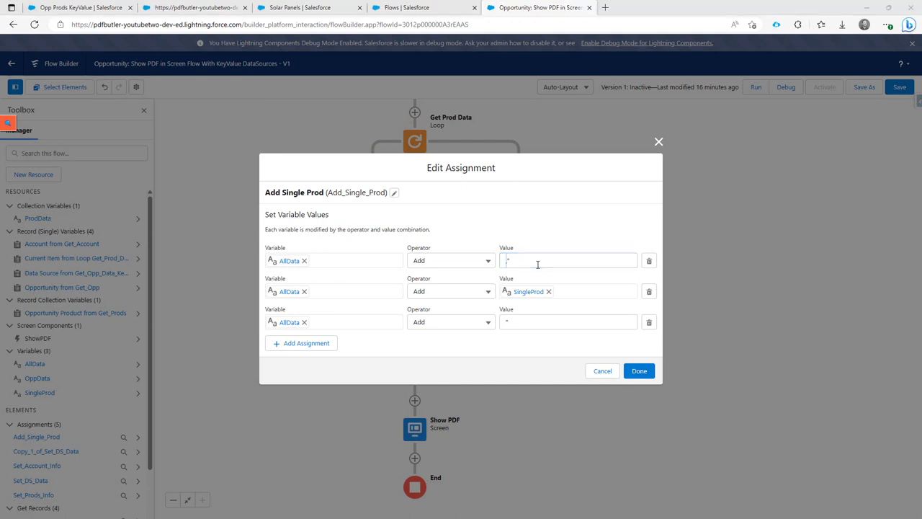
pyautogui.hotkey('alt', 'Tab')
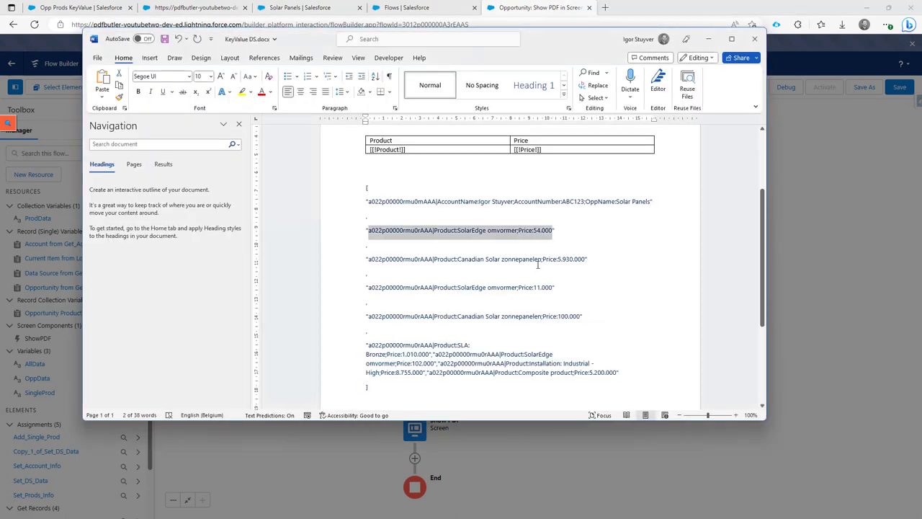
pyautogui.click(343, 224)
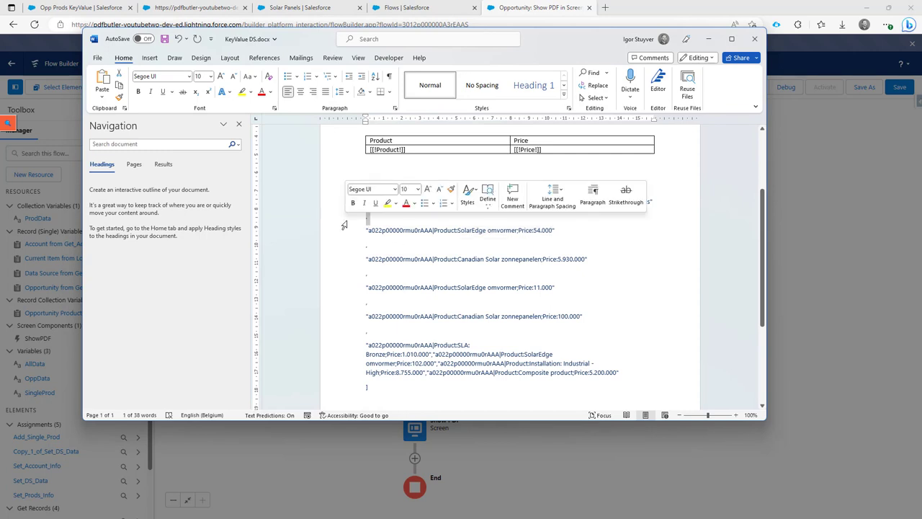
pyautogui.hotkey('ctrl', 'c')
pyautogui.hotkey('alt', 'Tab')
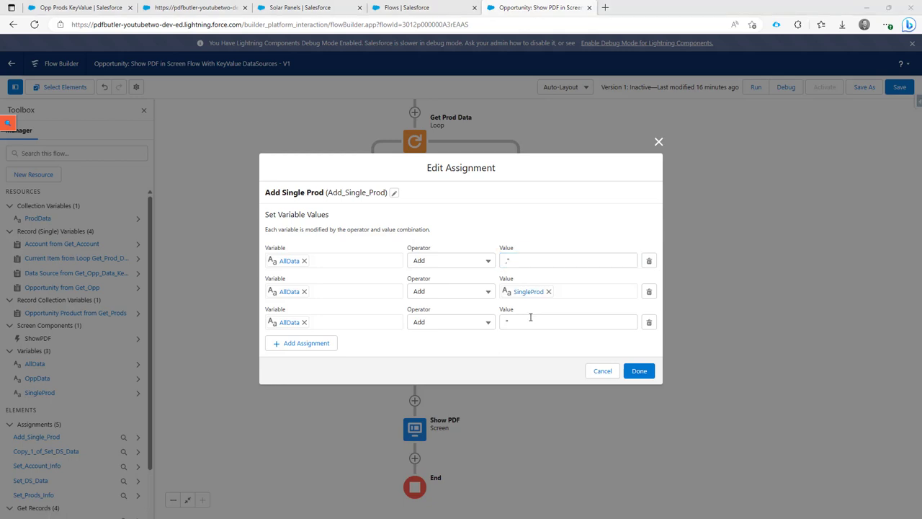
# Highlight the opening bracket through the first product entry in KeyValue DS.docx, then close the Add Single Prod assignment without changes.
pyautogui.hotkey('alt', 'Tab')
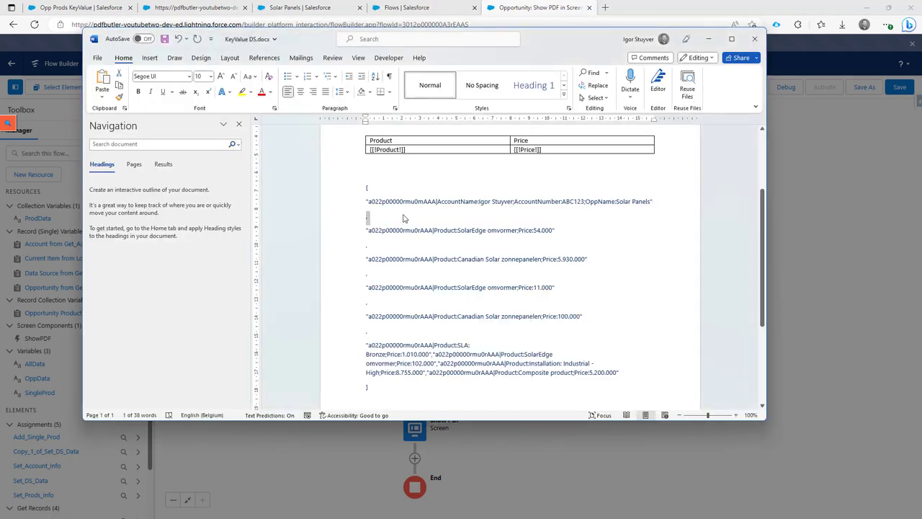
pyautogui.click(335, 190)
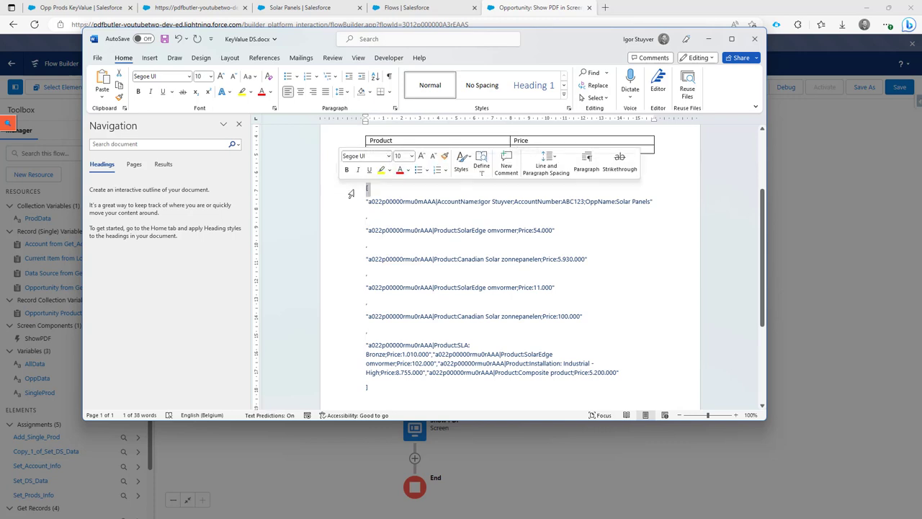
pyautogui.moveTo(349, 192); pyautogui.dragTo(354, 231)
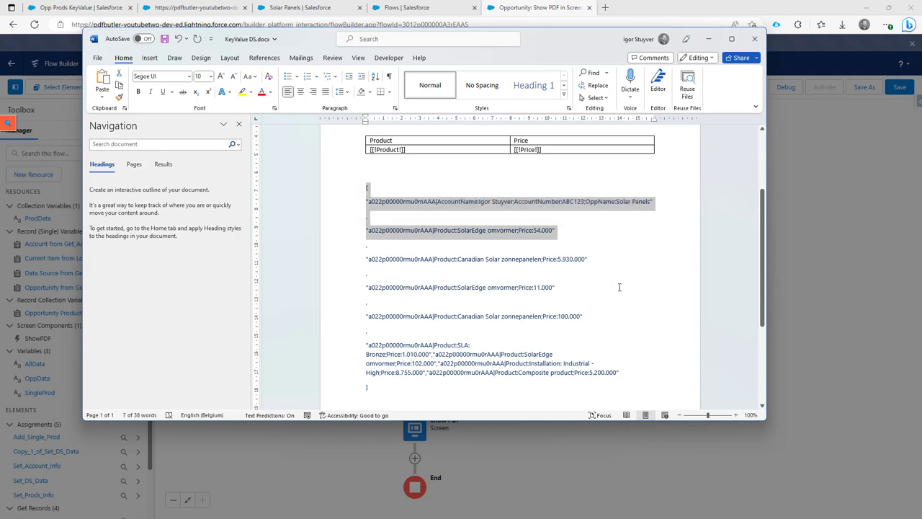
pyautogui.hotkey('alt', 'Tab')
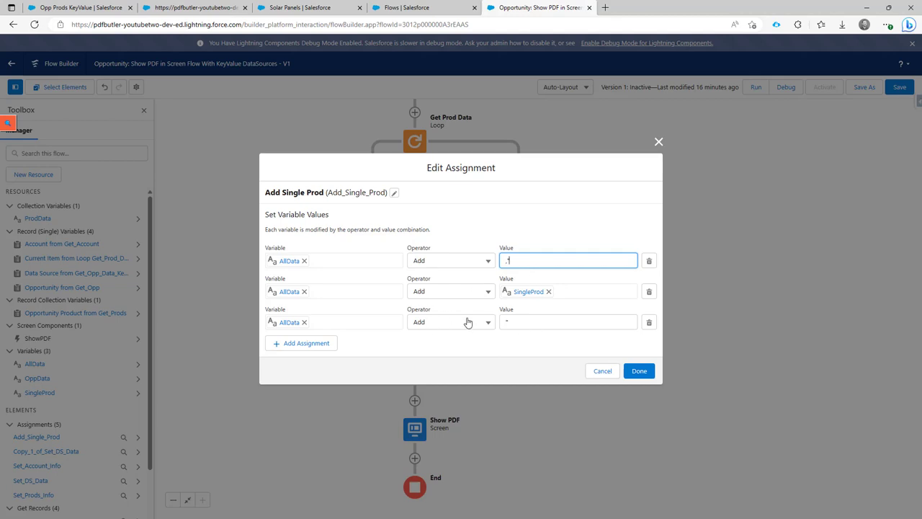
pyautogui.click(616, 373)
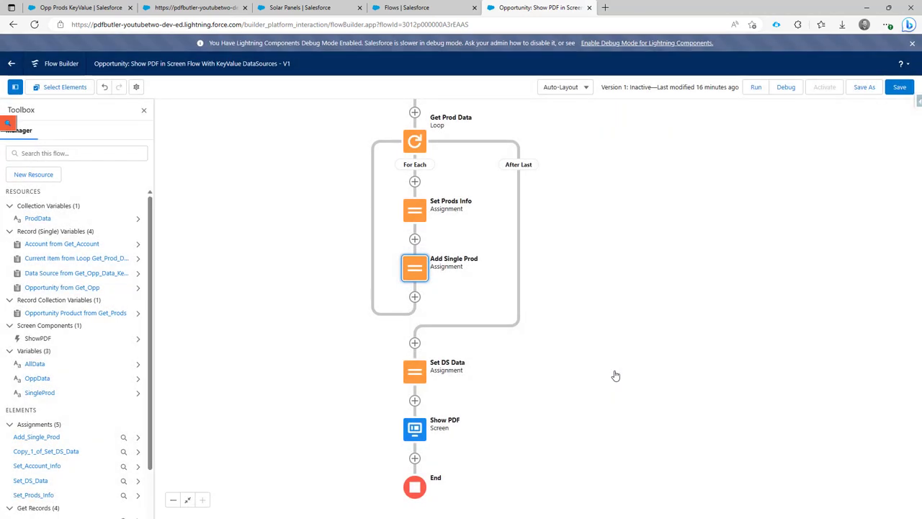
# Switch to KeyValue DS.docx, highlight the second product entry, and trace the product entries that follow it.
pyautogui.hotkey('alt', 'Tab')
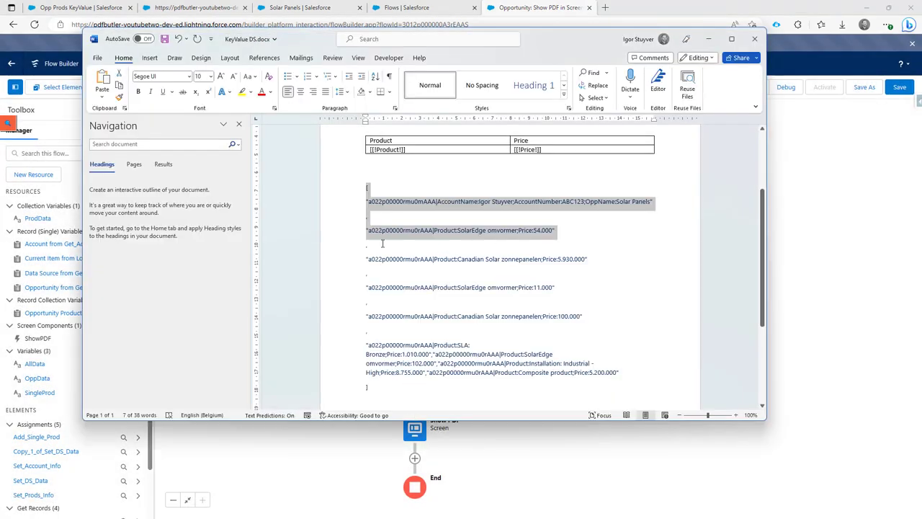
pyautogui.moveTo(368, 259); pyautogui.dragTo(590, 255)
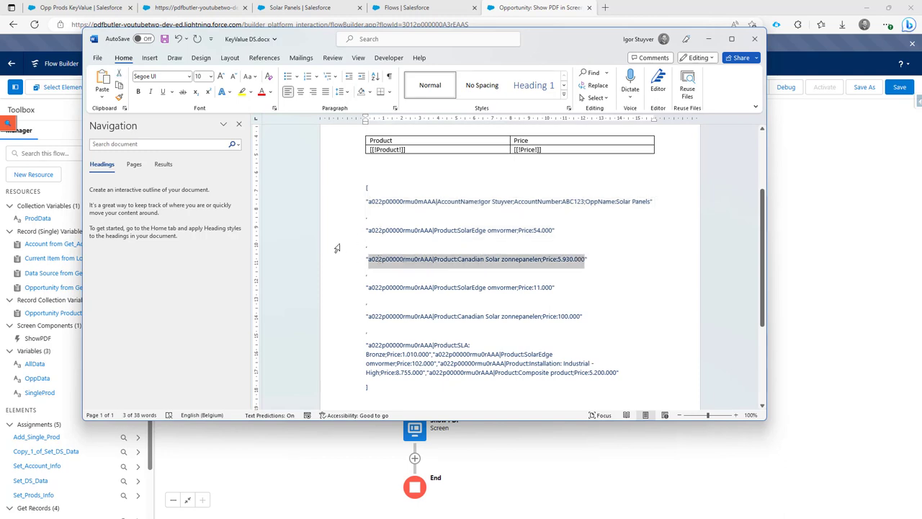
pyautogui.moveTo(337, 248); pyautogui.dragTo(342, 260)
pyautogui.click(346, 279)
pyautogui.moveTo(349, 285); pyautogui.dragTo(356, 373)
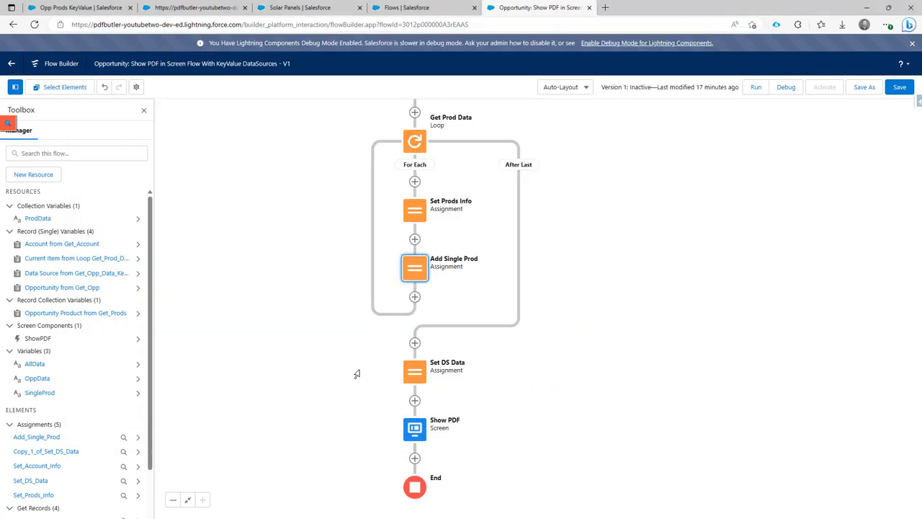
# Open the Set DS Data assignment, review the closing bracket added to AllData, and close it without changes.
pyautogui.doubleClick(414, 373)
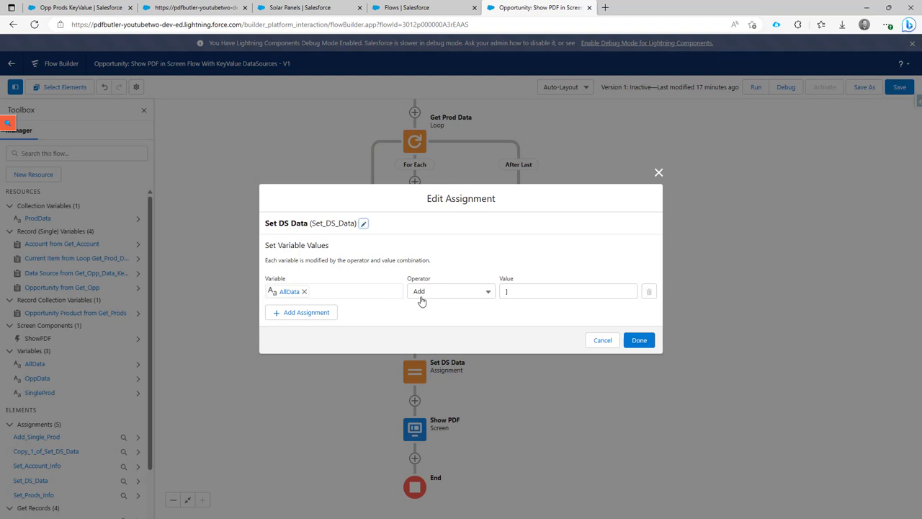
pyautogui.click(506, 292)
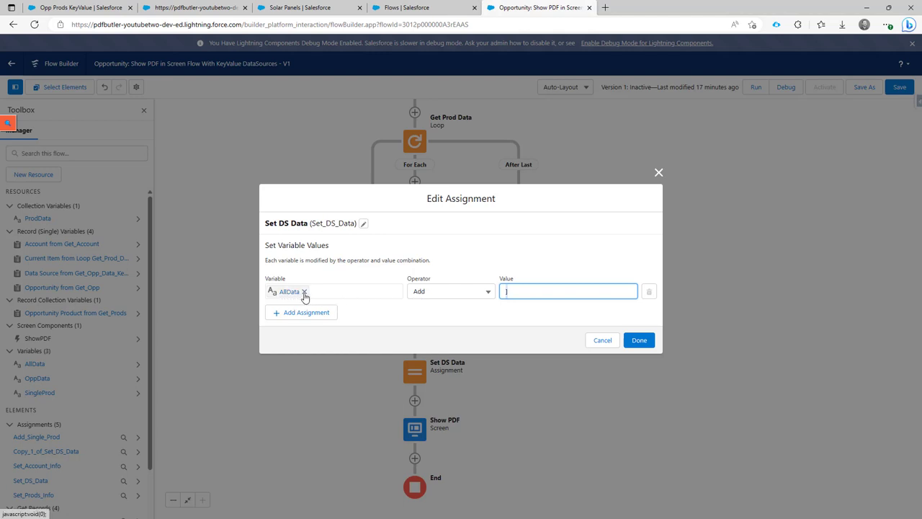
pyautogui.click(593, 341)
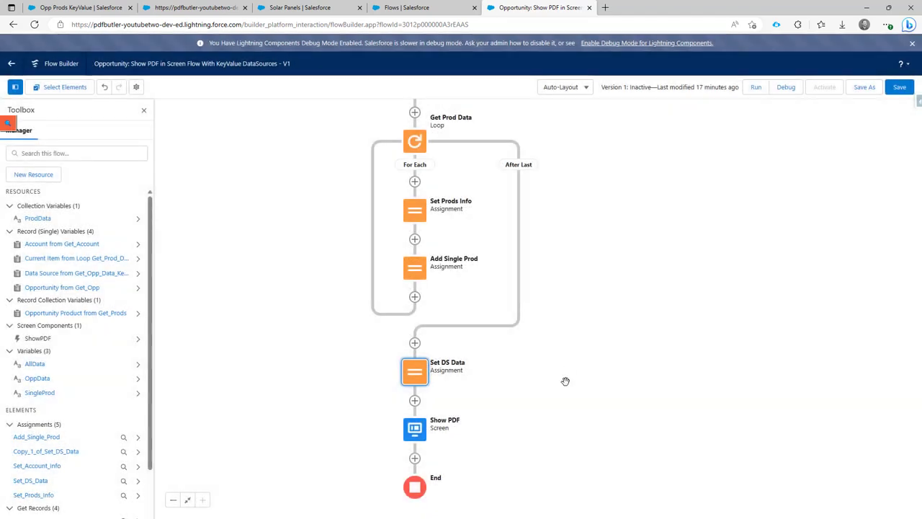
# Open the Show PDF screen, review AllData in the PDFButler_LightningConvert component's Z6 - Flat DataSource Data Variable, and close the screen editor.
pyautogui.doubleClick(397, 403)
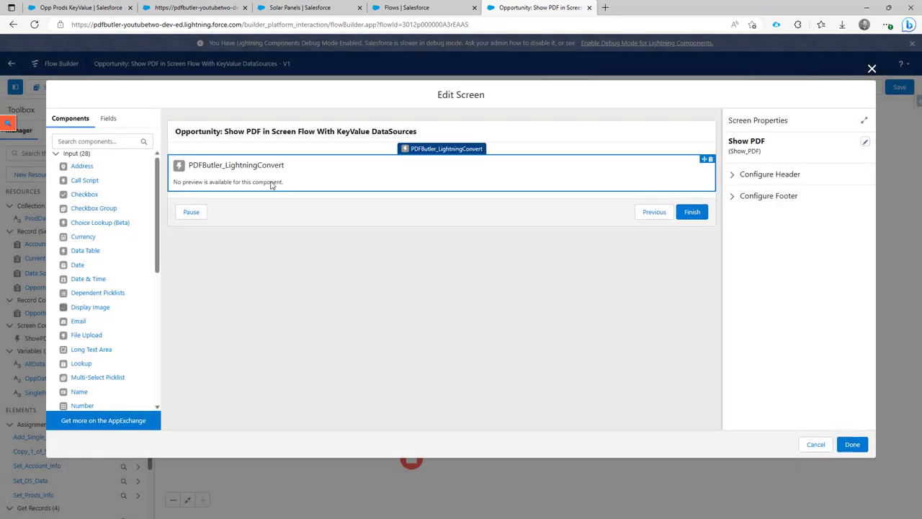
pyautogui.click(272, 182)
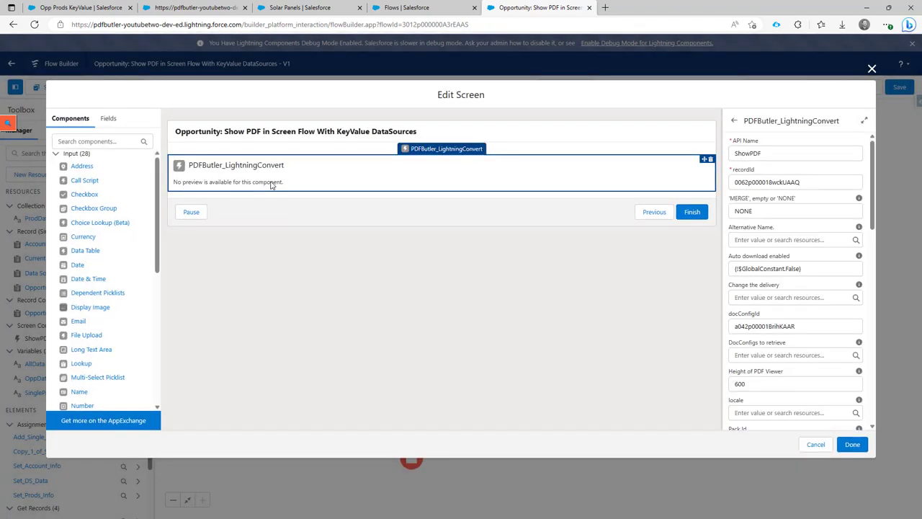
pyautogui.scroll(-10, 763, 288)
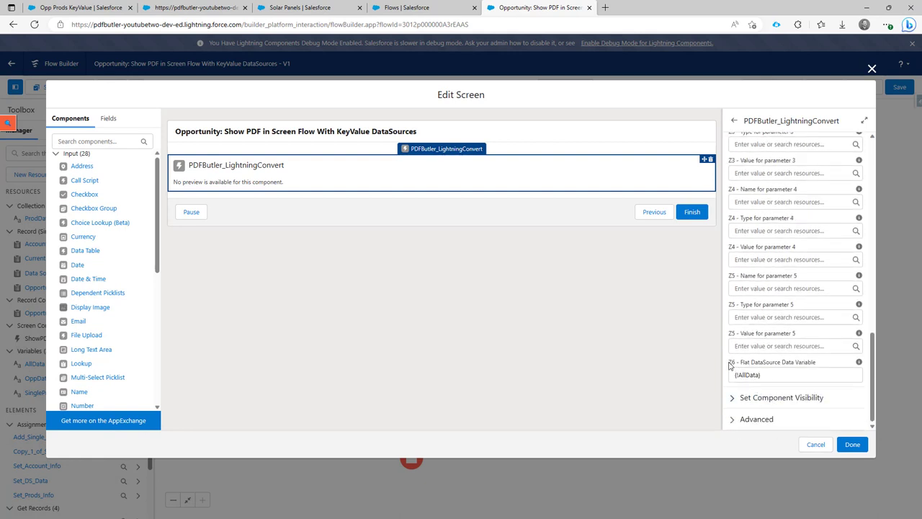
pyautogui.moveTo(729, 363); pyautogui.dragTo(815, 367)
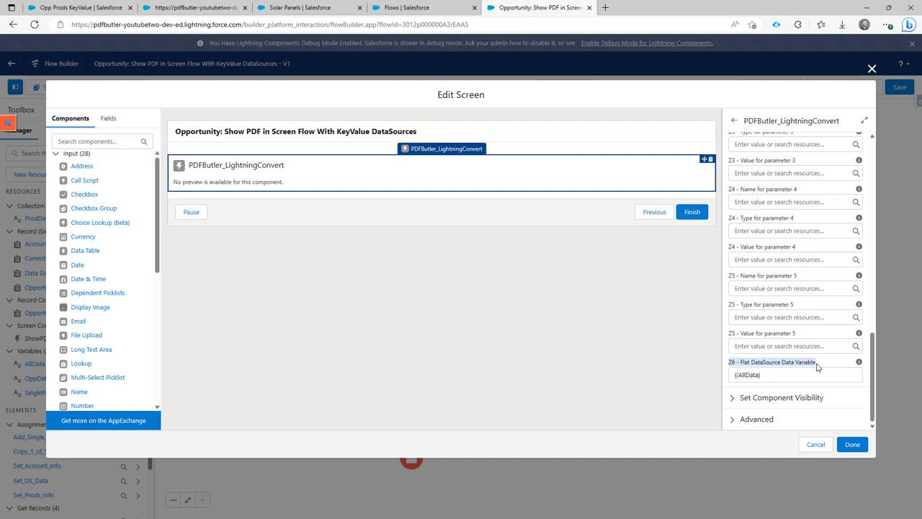
pyautogui.click(751, 377)
pyautogui.click(764, 415)
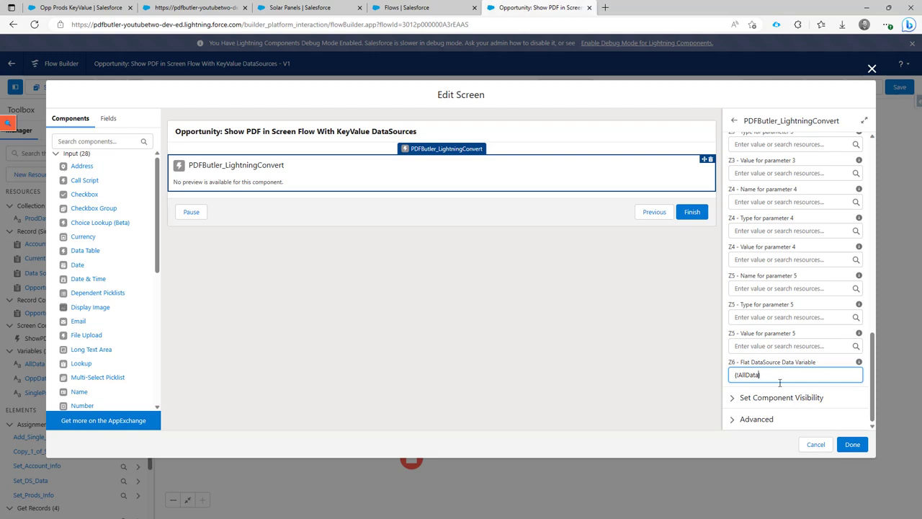
pyautogui.click(852, 447)
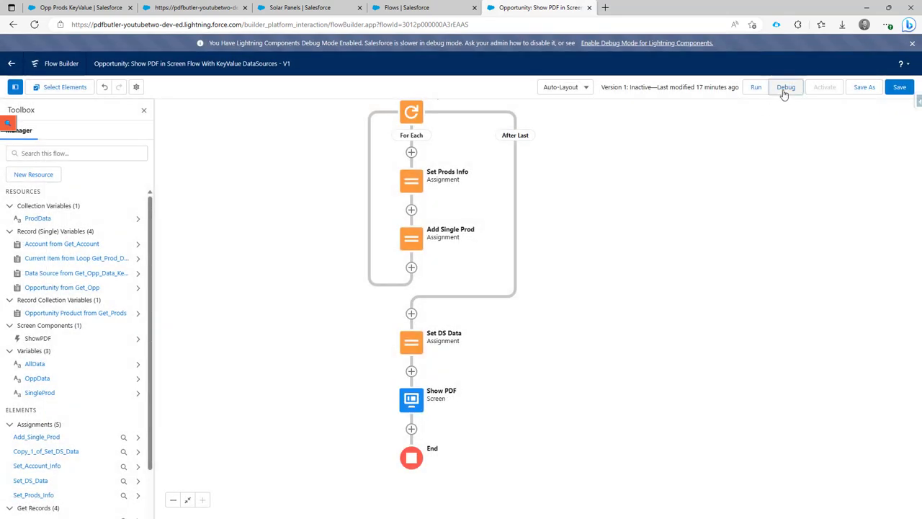
# Run the flow in debug mode with the default options and go to the final Set DS Data result in the debug details.
pyautogui.click(784, 89)
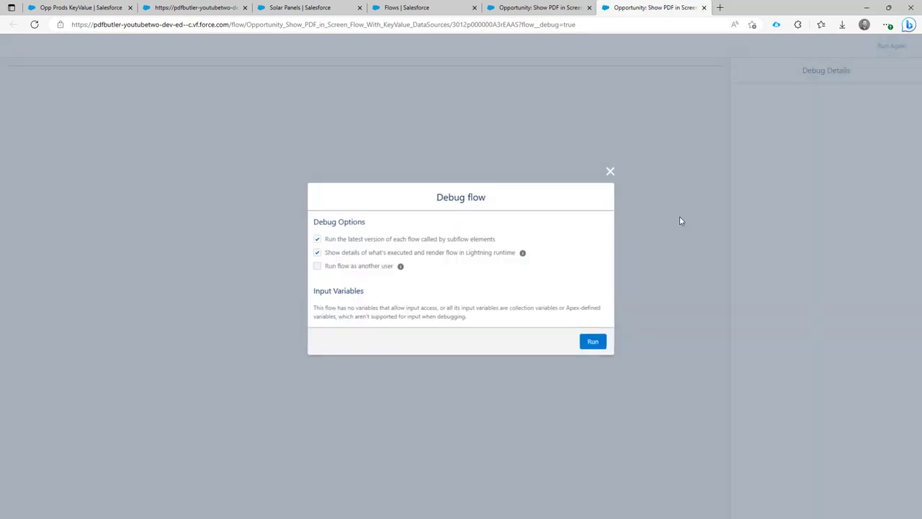
pyautogui.click(591, 342)
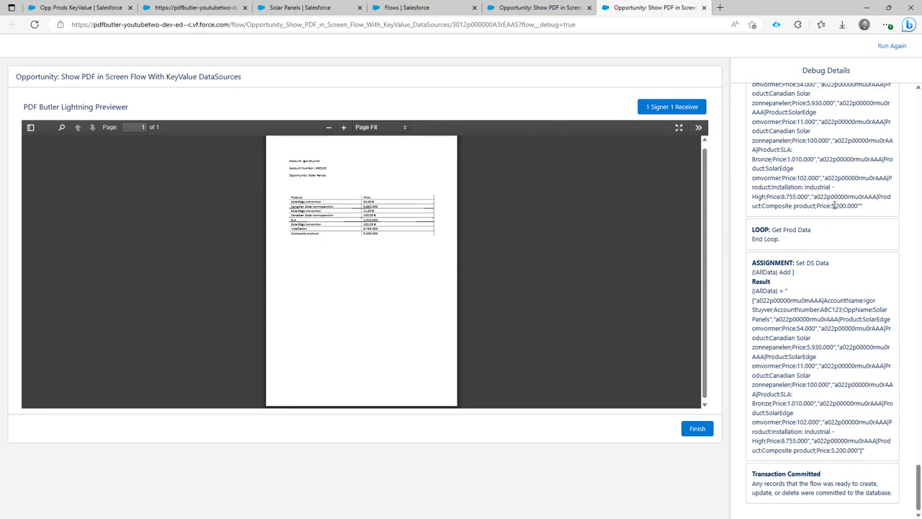
pyautogui.moveTo(918, 484)
pyautogui.mouseDown()
pyautogui.moveTo(917, 442)
pyautogui.moveTo(909, 478)
pyautogui.mouseUp()
# Highlight the AllData string from its opening bracket through the first product entries in the Set DS Data debug result.
pyautogui.moveTo(752, 301); pyautogui.dragTo(812, 355)
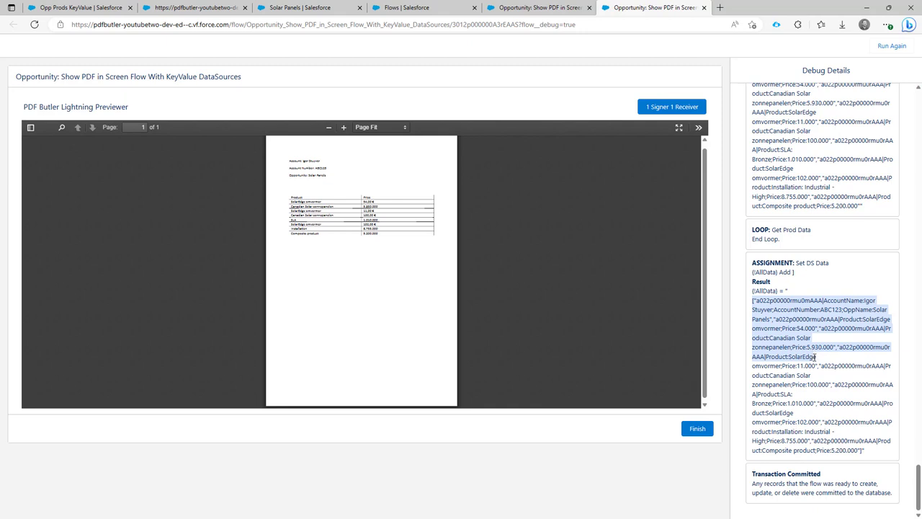
pyautogui.moveTo(811, 357); pyautogui.dragTo(811, 361)
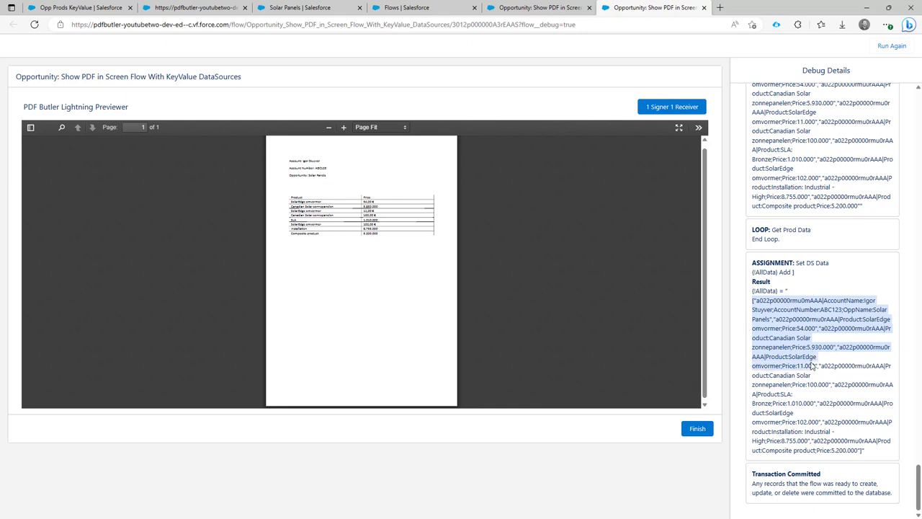
pyautogui.click(798, 363)
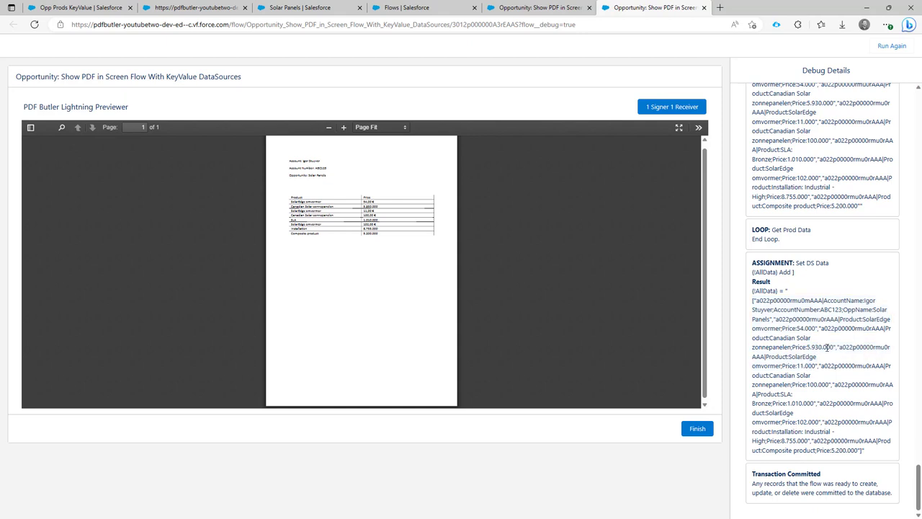
# Examine the quotes and commas separating the product entries, the Product key, and the opening bracket in the AllData debug result.
pyautogui.doubleClick(835, 347)
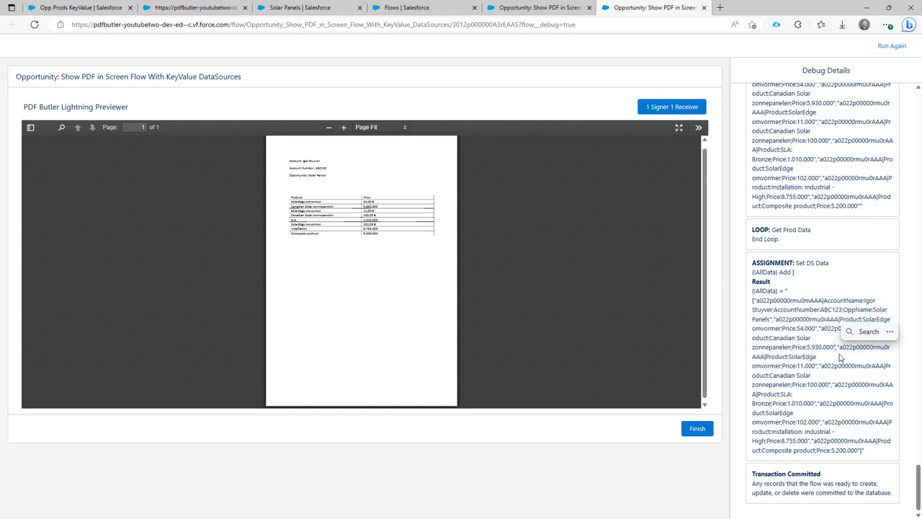
pyautogui.click(838, 349)
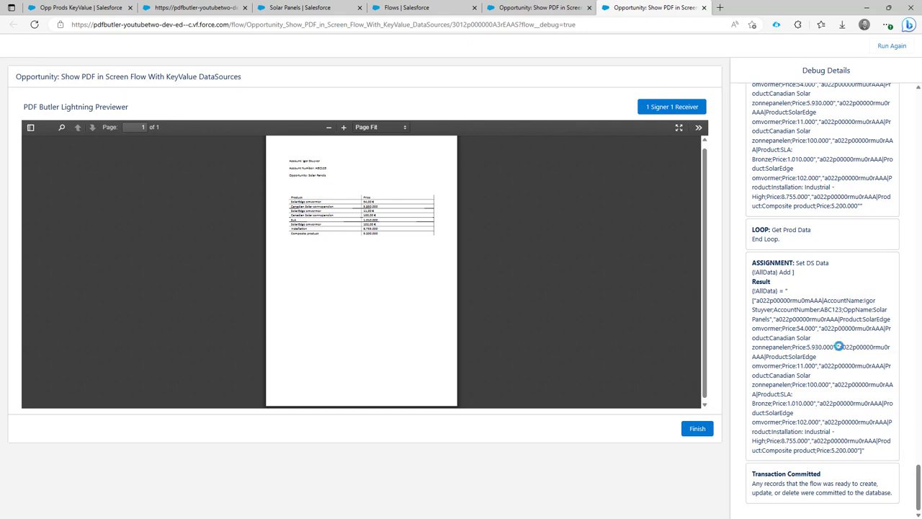
pyautogui.moveTo(834, 348); pyautogui.dragTo(823, 328)
pyautogui.click(795, 344)
pyautogui.doubleClick(886, 328)
pyautogui.click(770, 337)
pyautogui.doubleClick(754, 301)
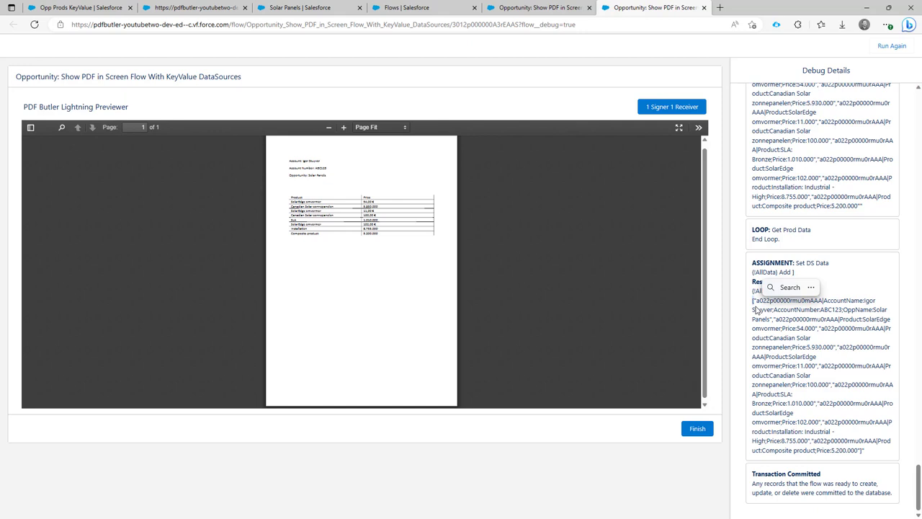
pyautogui.click(577, 413)
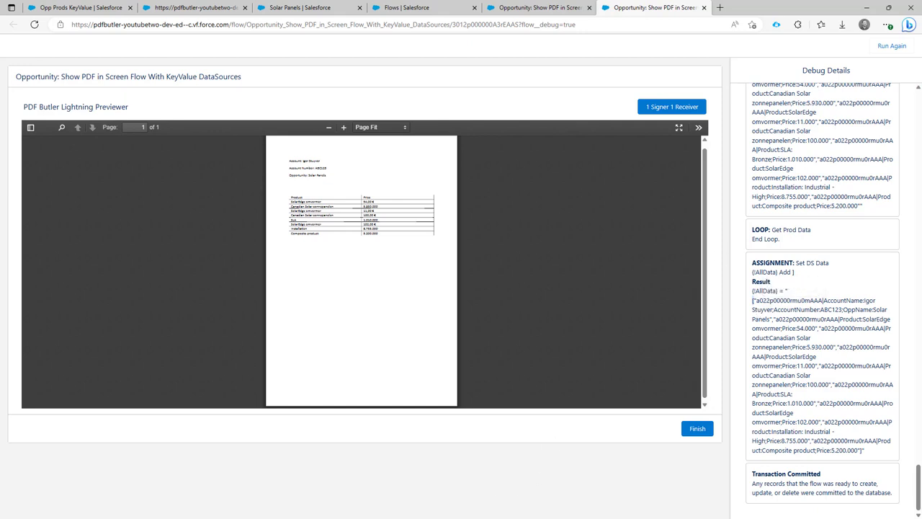